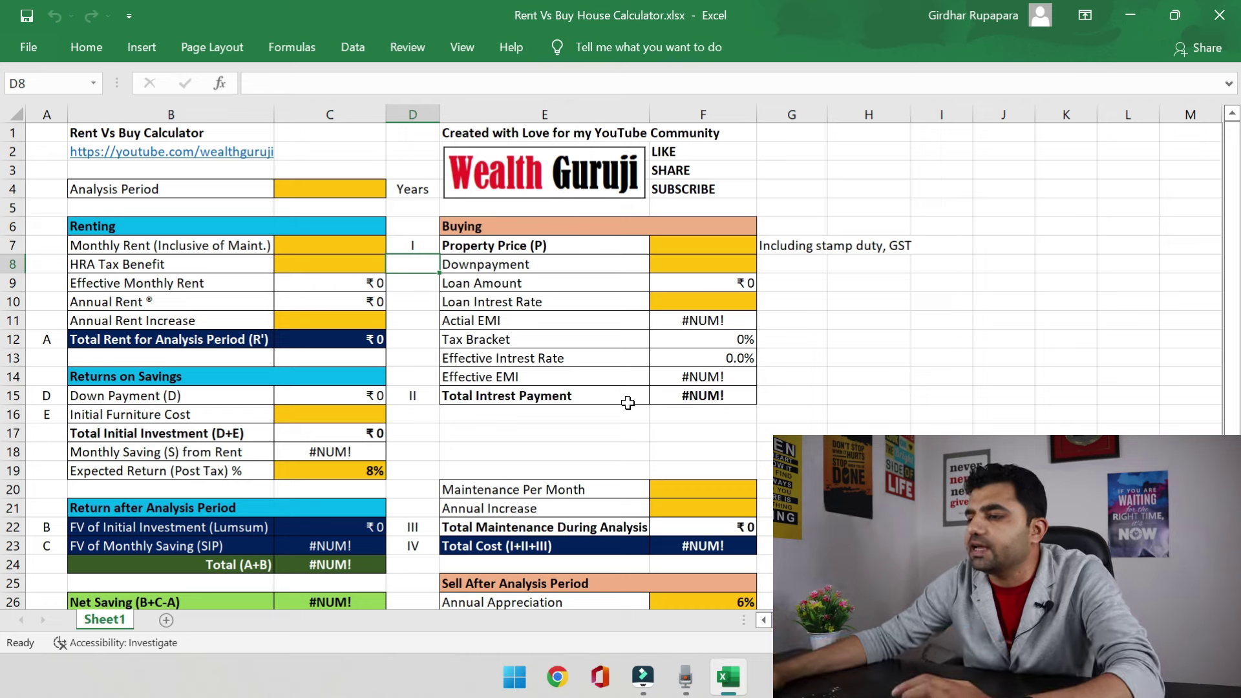
- Set the analysis period of the rent vs buy calculator to 20 years
click(411, 208)
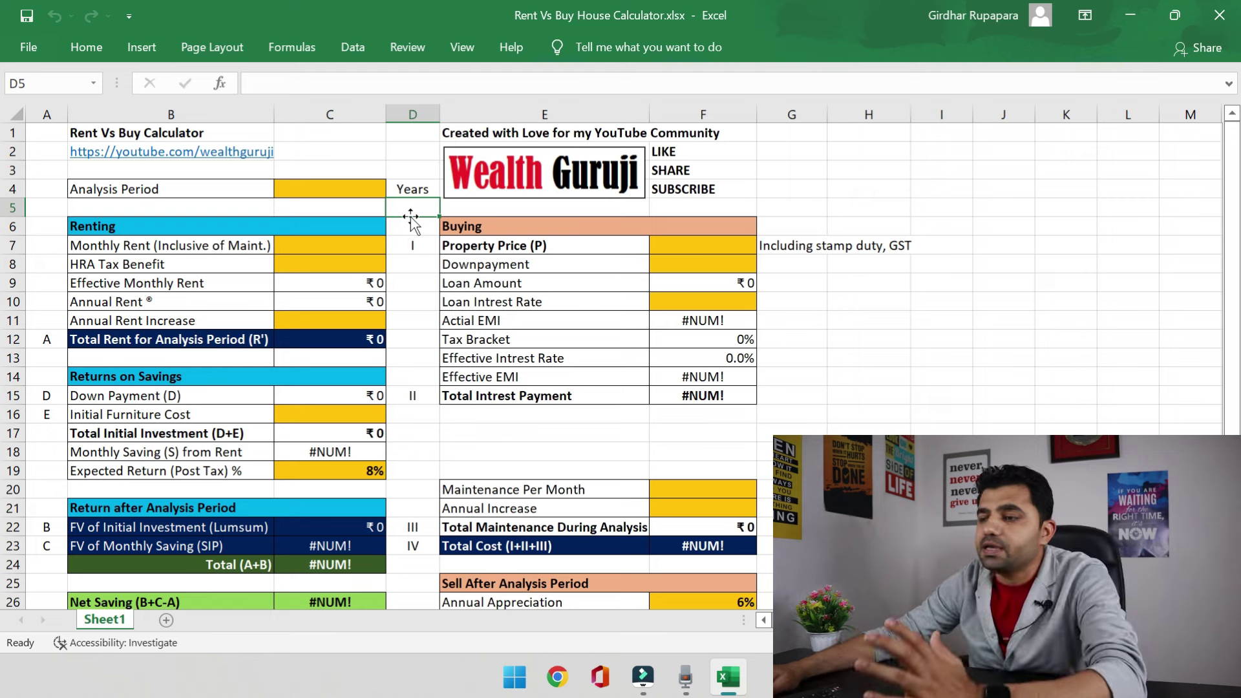
click(343, 189)
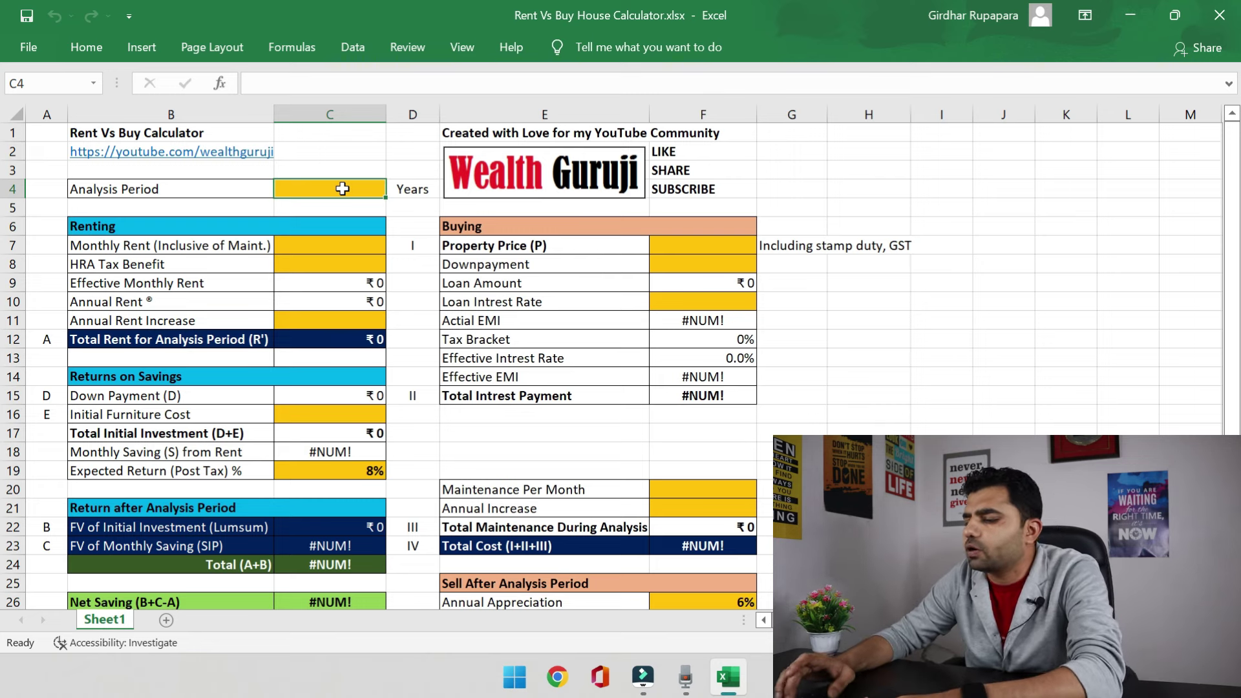
text(20)
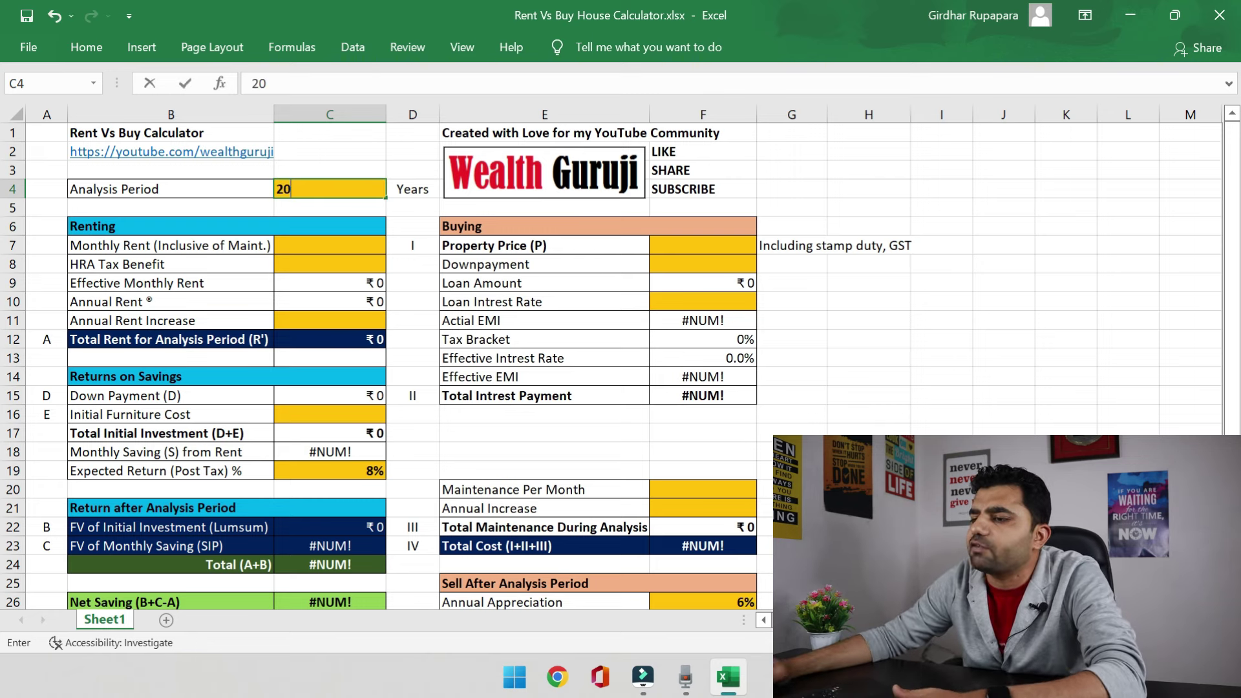
click(361, 153)
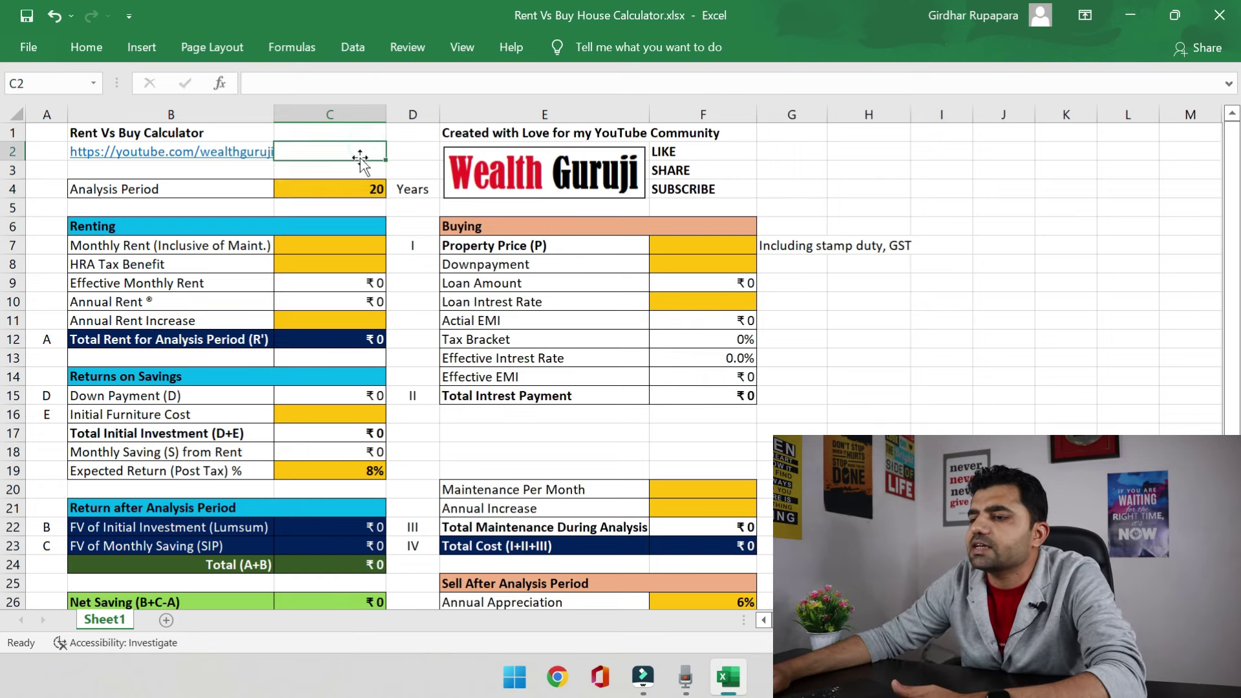
- Set the monthly rent, inclusive of maintenance, to 7000 in the Renting section
click(136, 226)
click(464, 229)
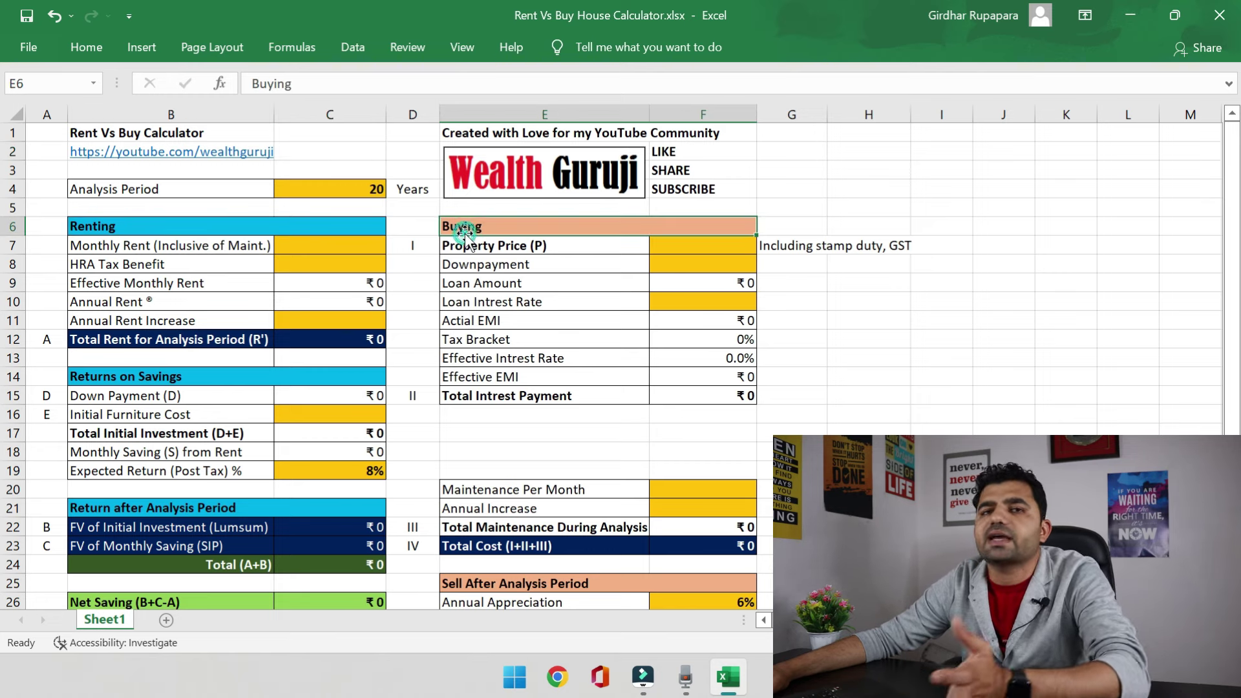
click(237, 226)
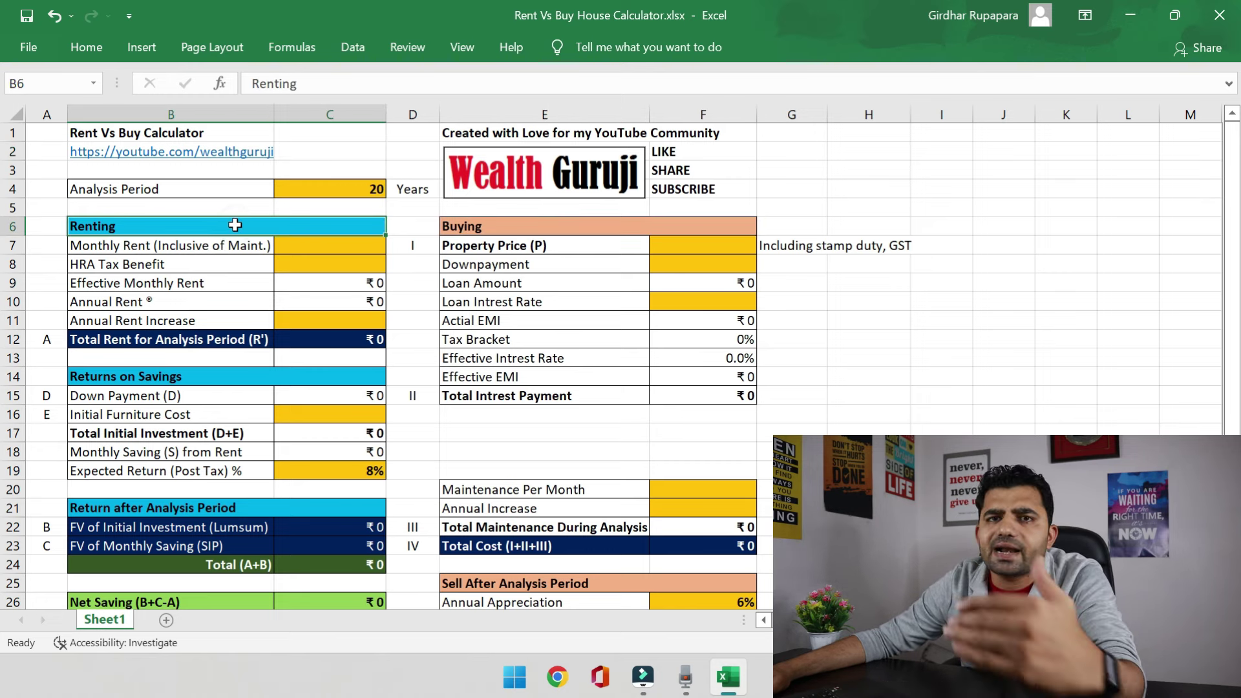
click(338, 248)
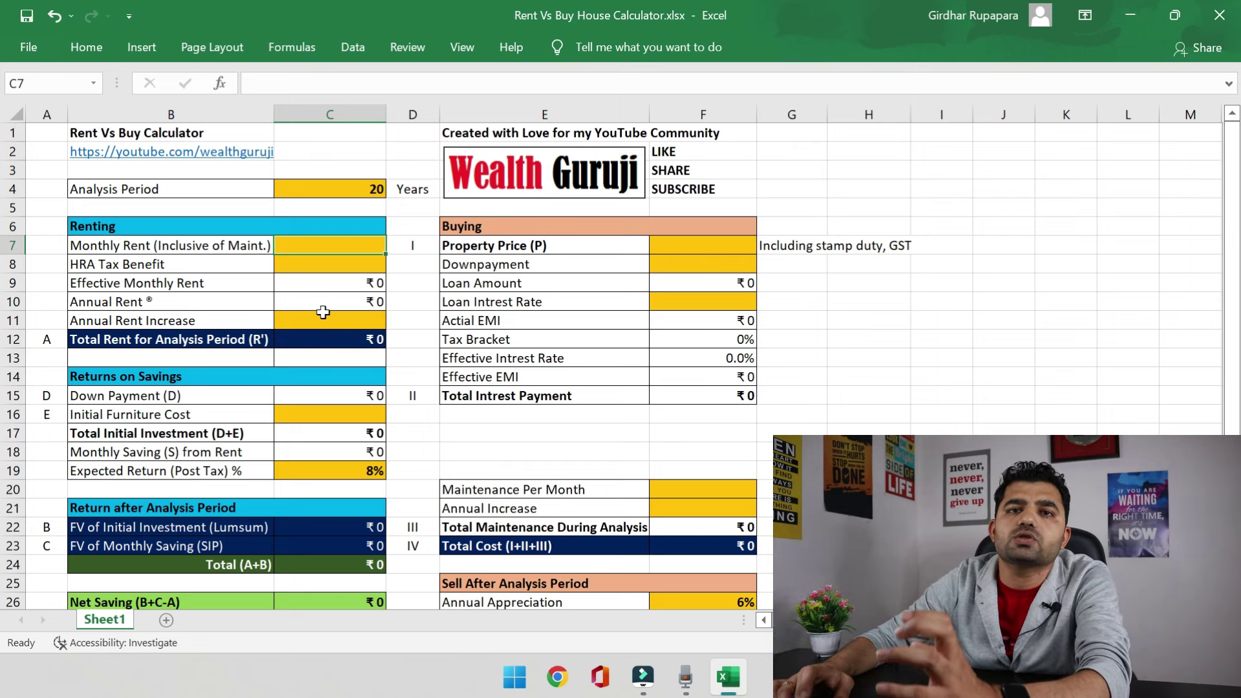
text(7,000)
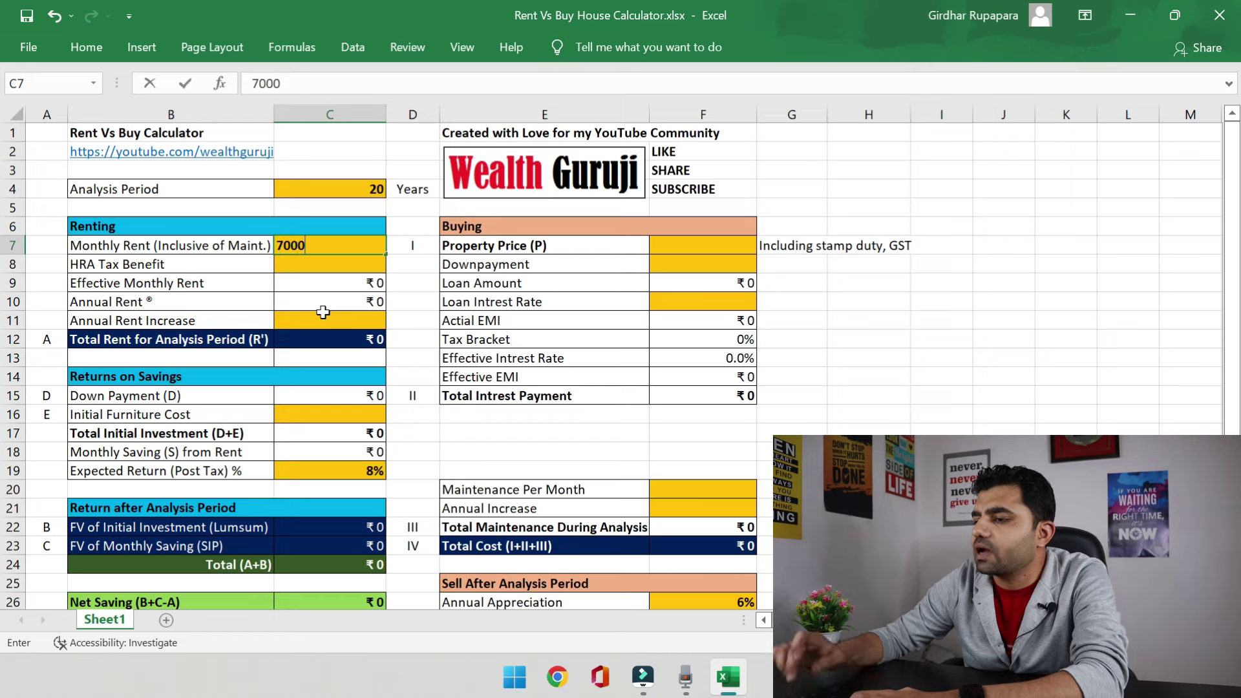
key(Return)
- Set the HRA tax benefit in the Renting section to 20%
click(213, 266)
key(Right)
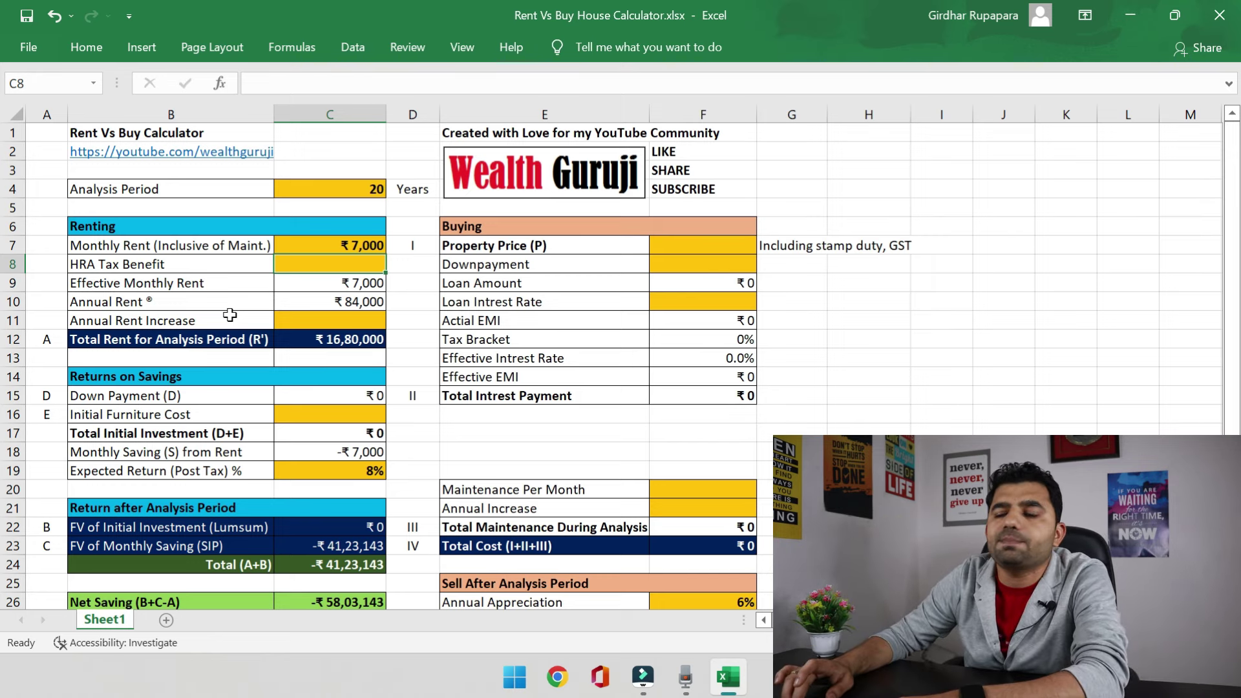
text(20)
key(Return)
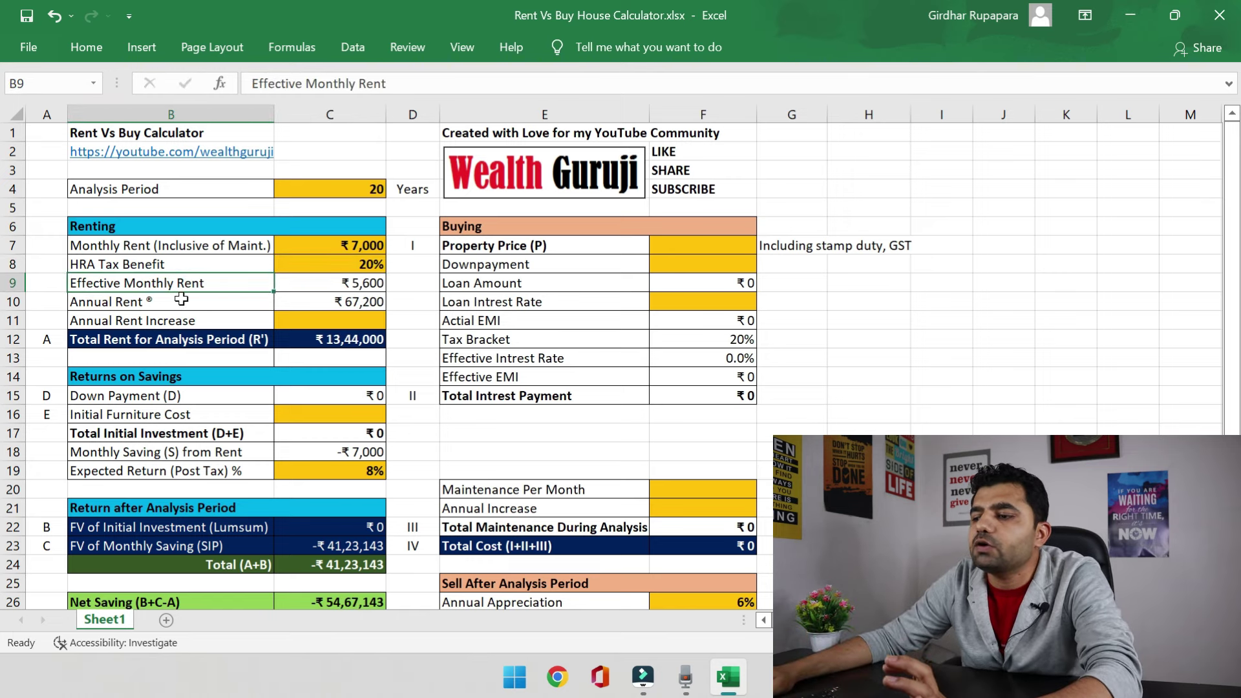
- Examine how the effective monthly rent and the annual rent are calculated from the entered rent and HRA tax benefit
click(335, 282)
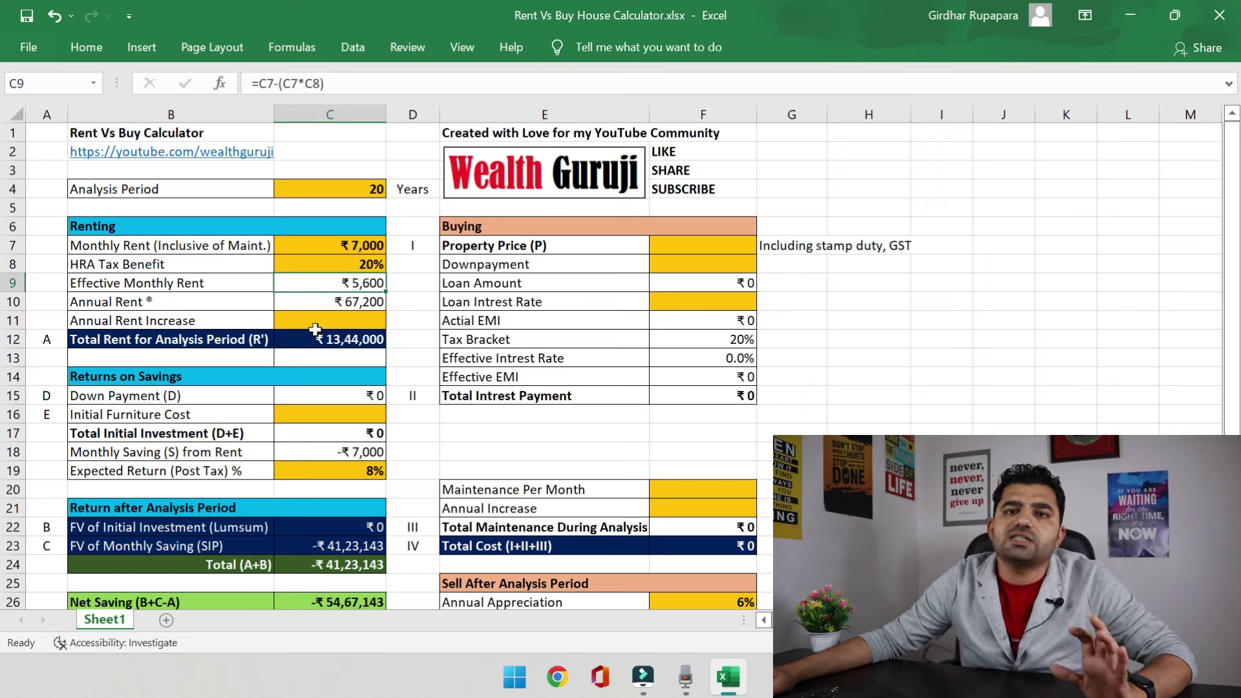
click(345, 265)
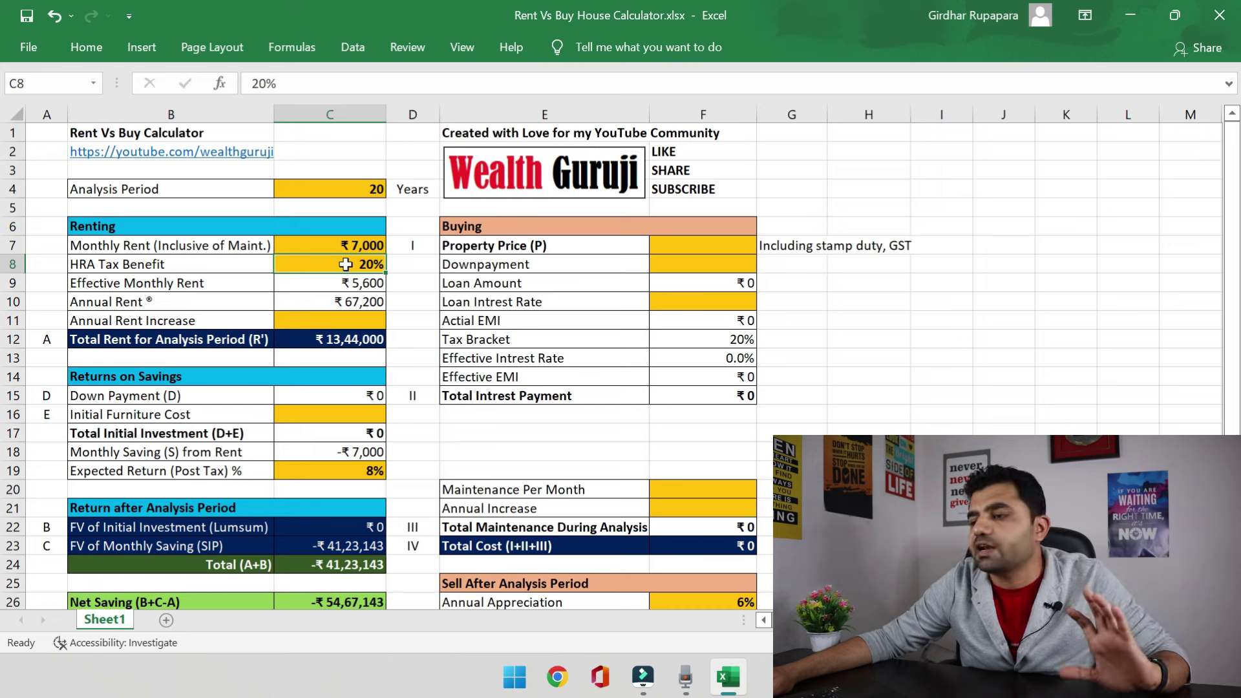
click(328, 282)
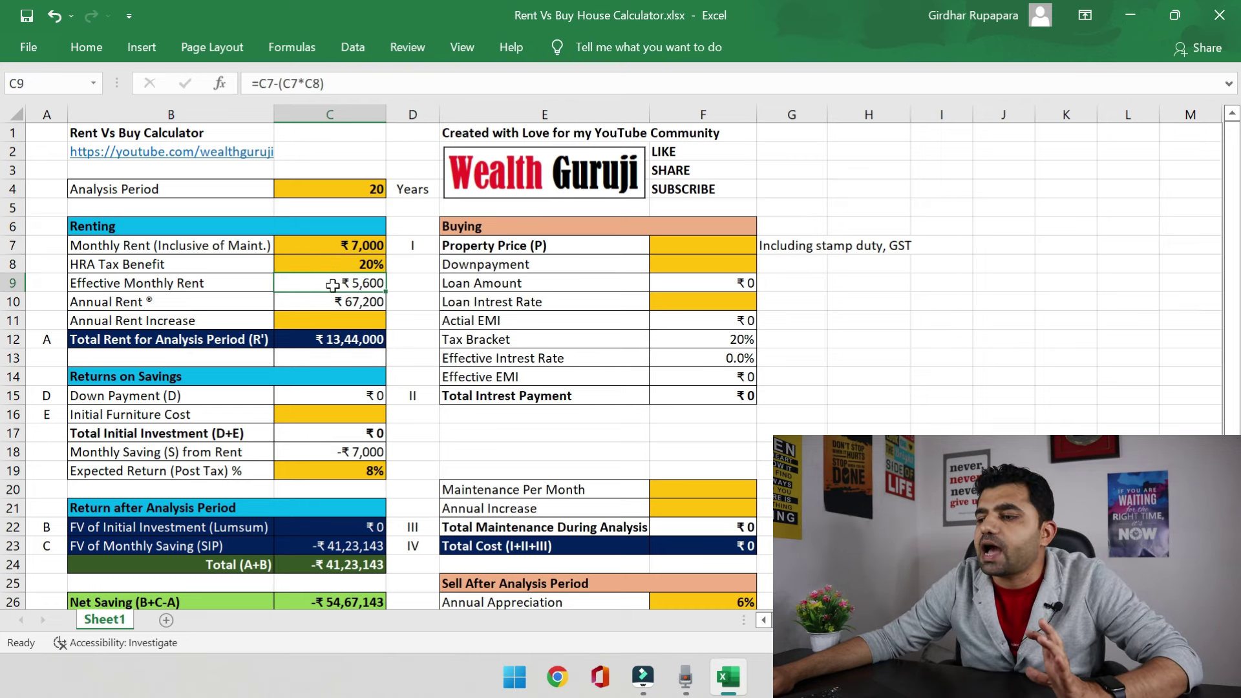
click(203, 302)
click(319, 302)
click(343, 282)
click(340, 304)
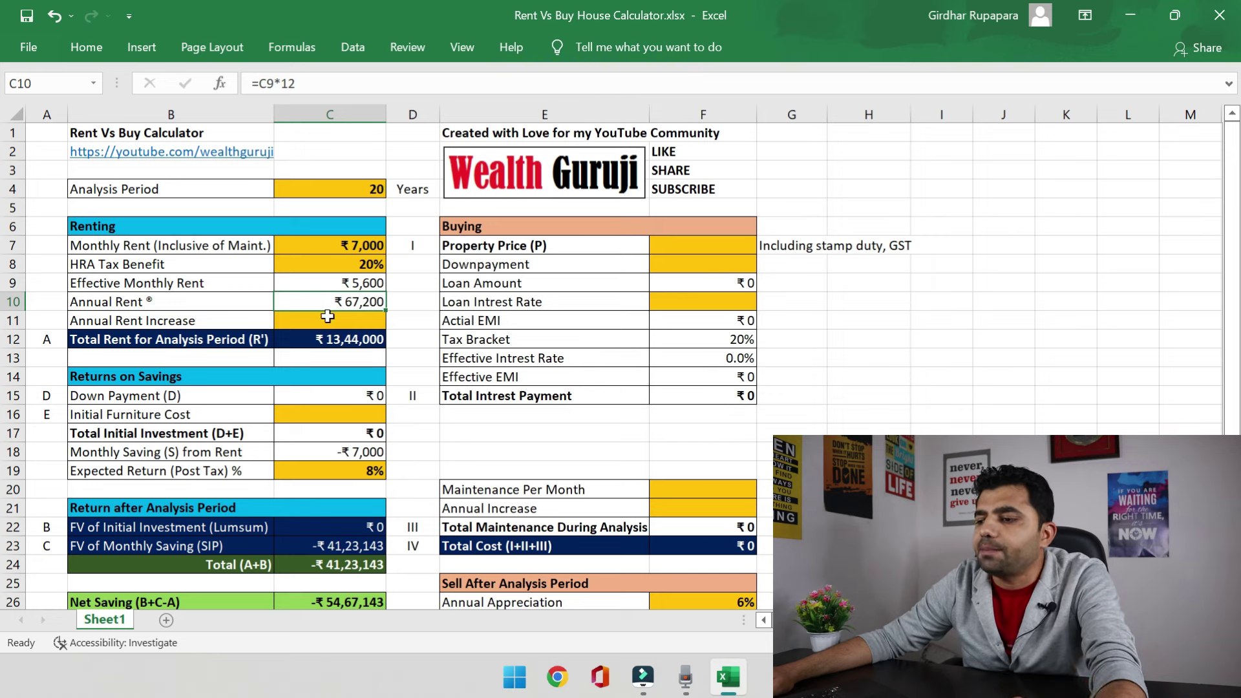
- Set the annual rent increase to 6% and check the formula for the total rent over the analysis period
click(328, 321)
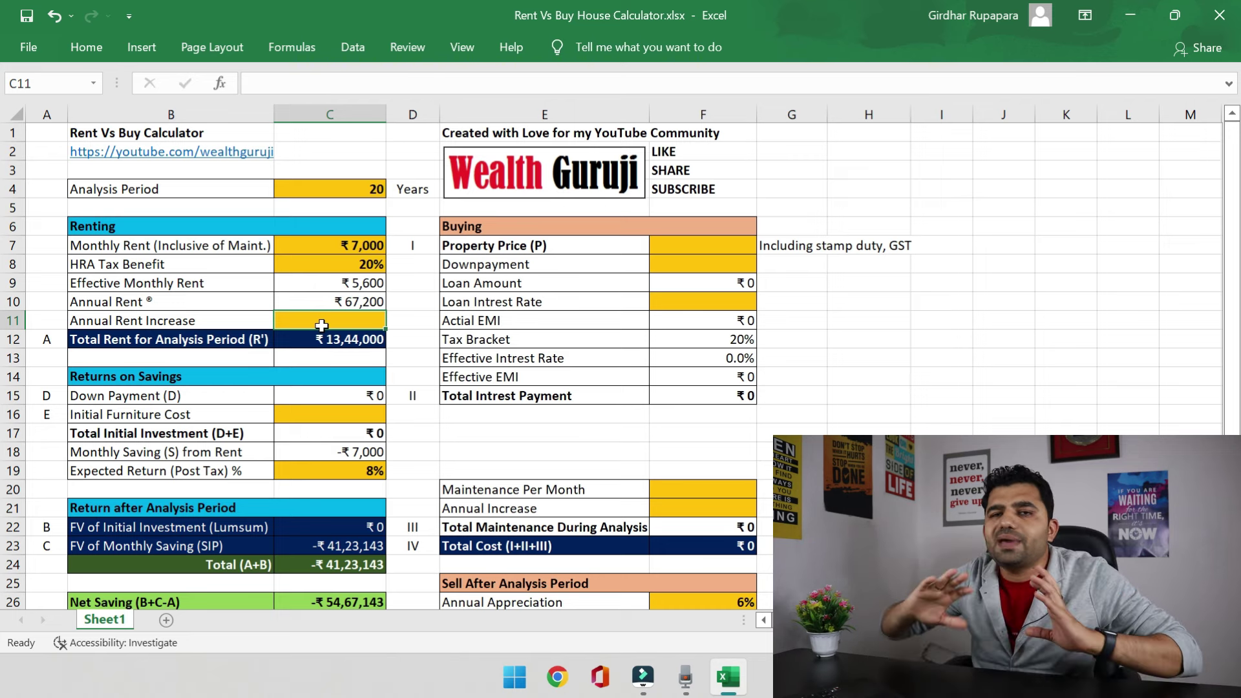
text(6%)
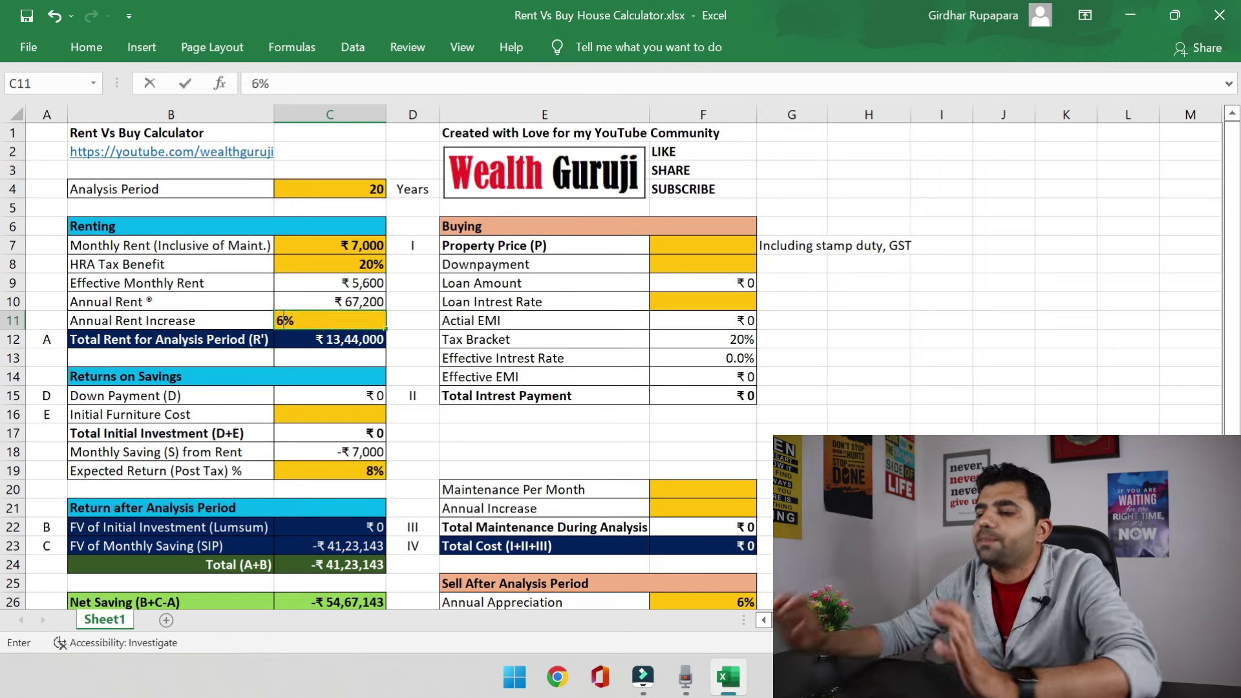
click(252, 360)
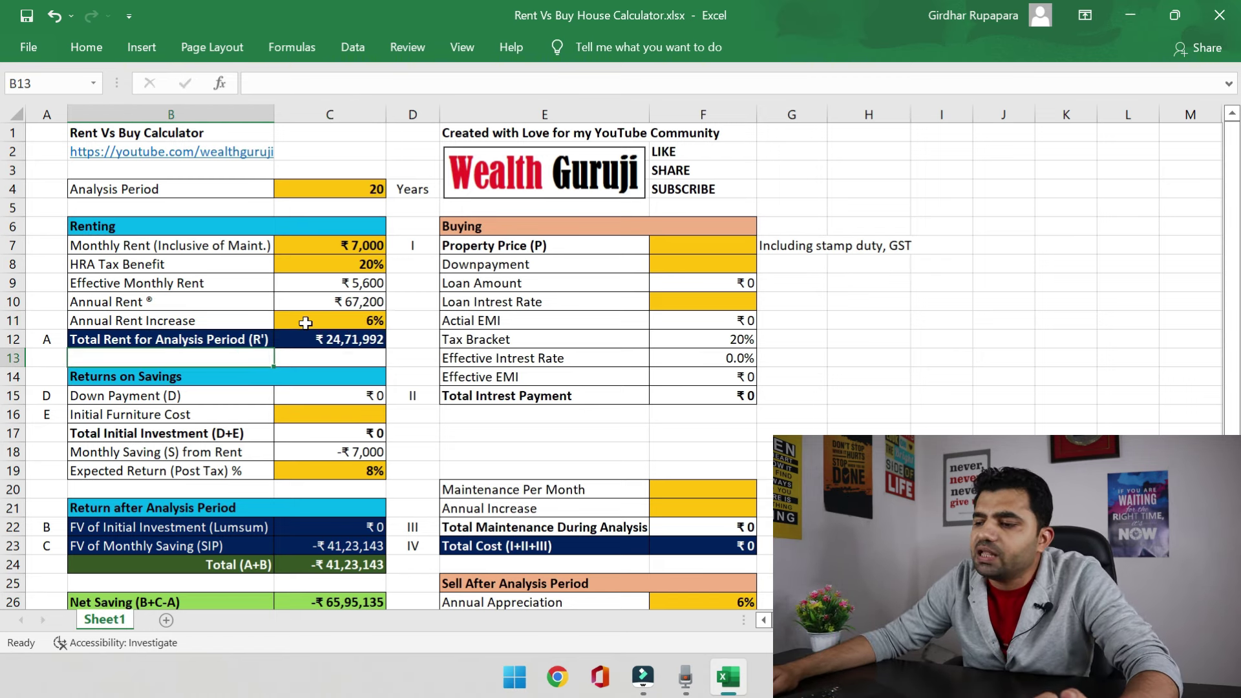
click(209, 343)
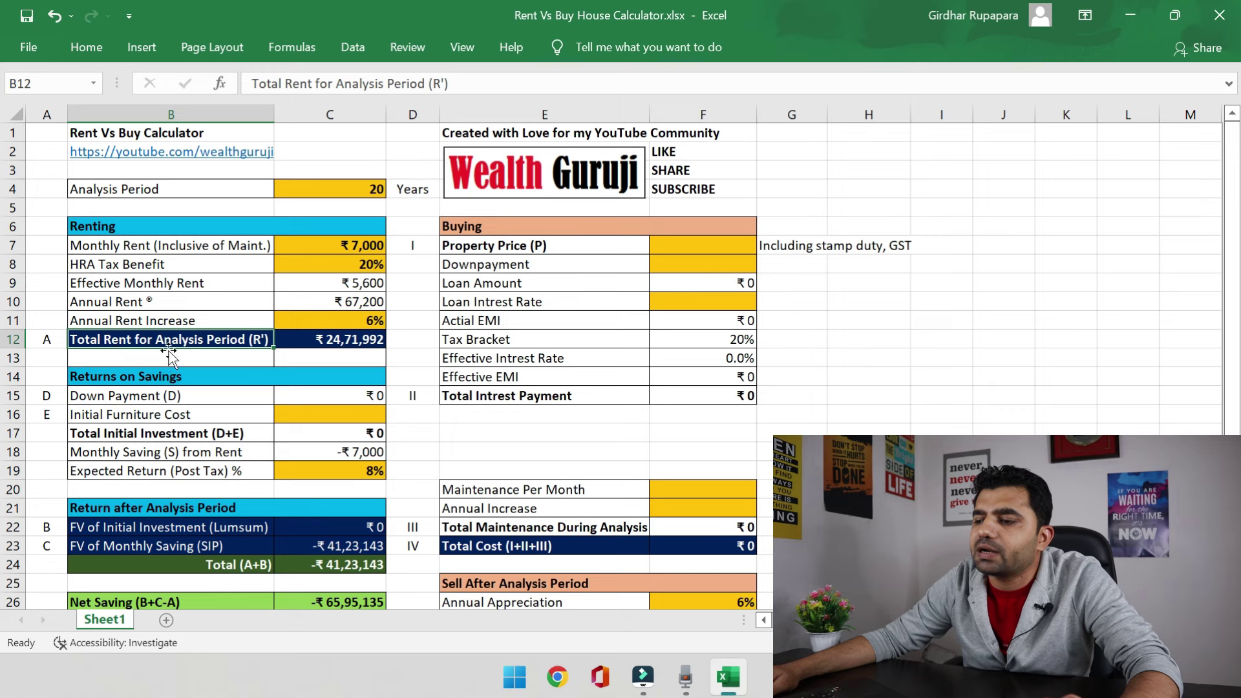
click(341, 189)
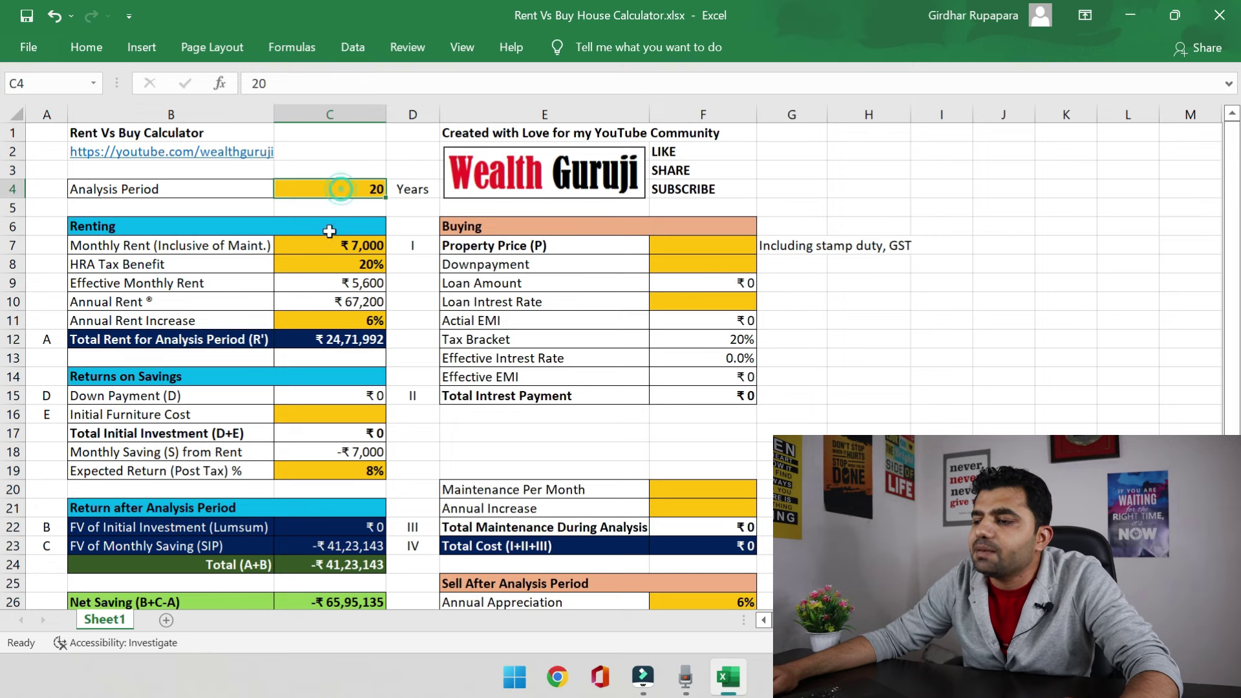
click(309, 347)
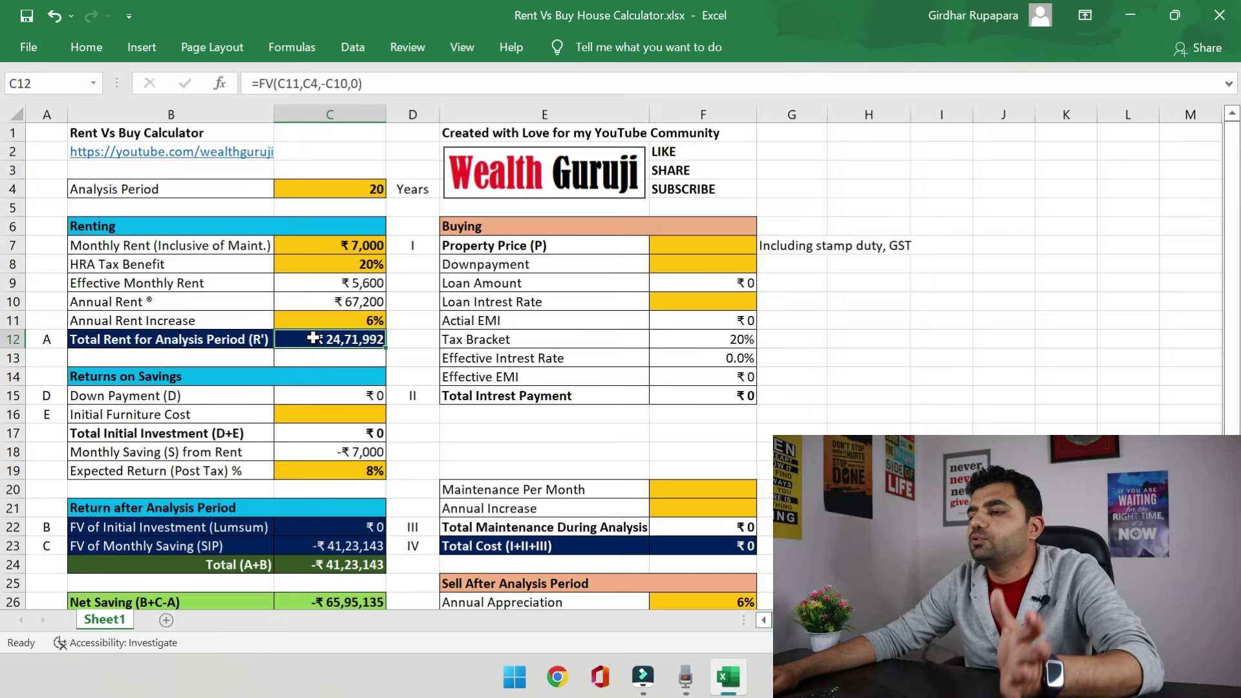
- Set the property price in the Buying section to 1750000
click(508, 251)
click(497, 218)
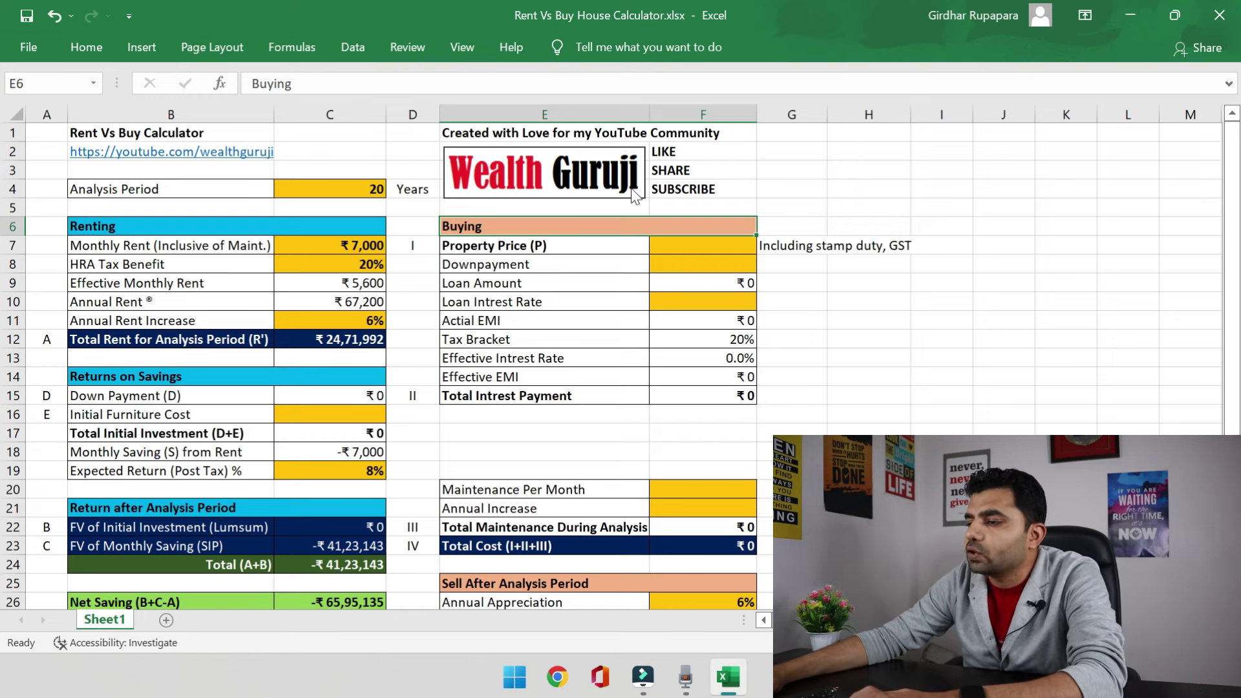
click(676, 244)
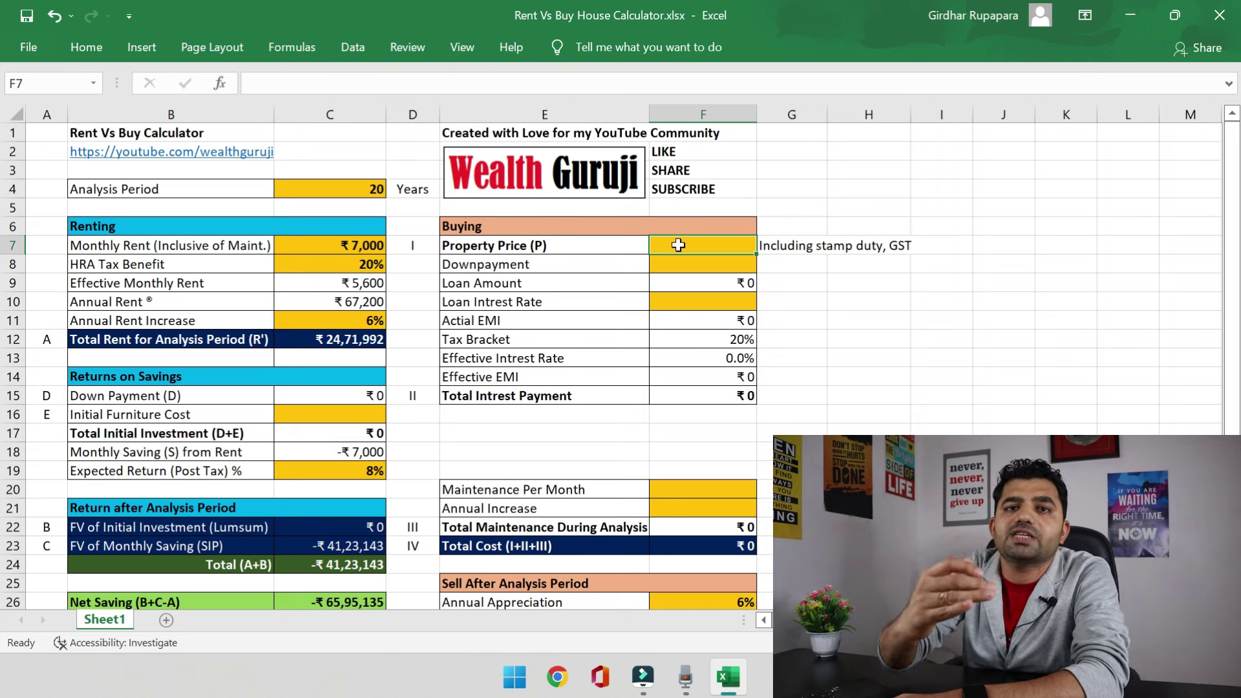
text(1750000)
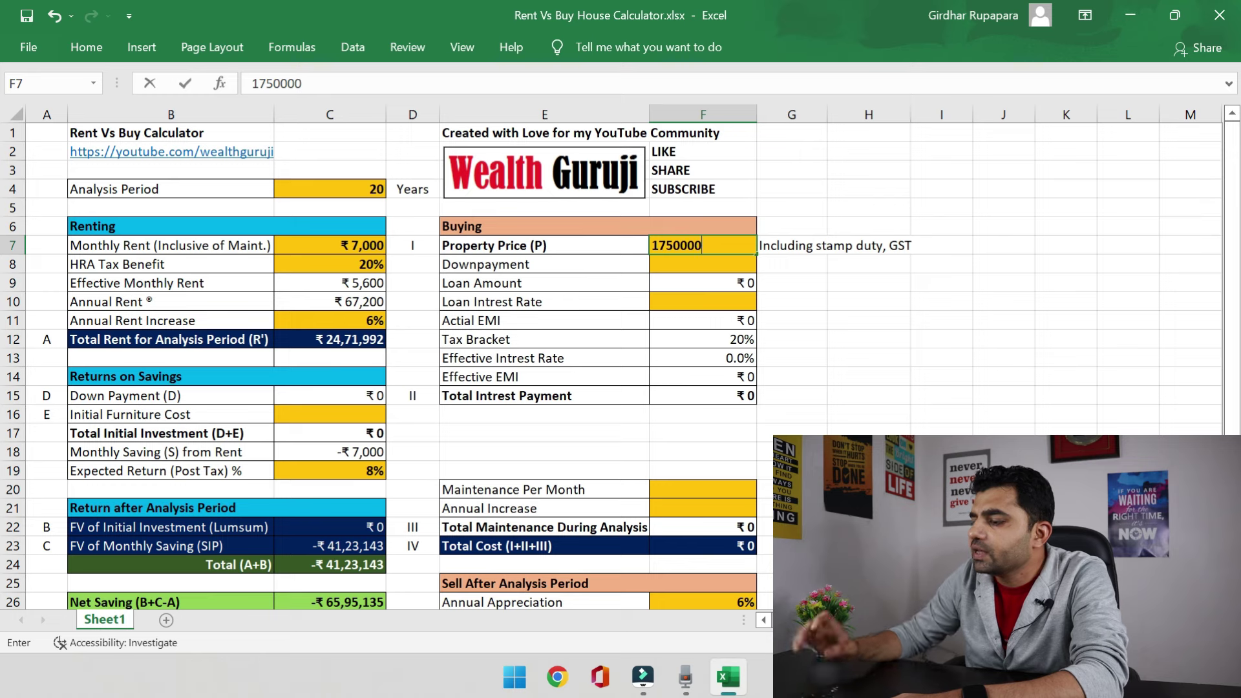
key(Return)
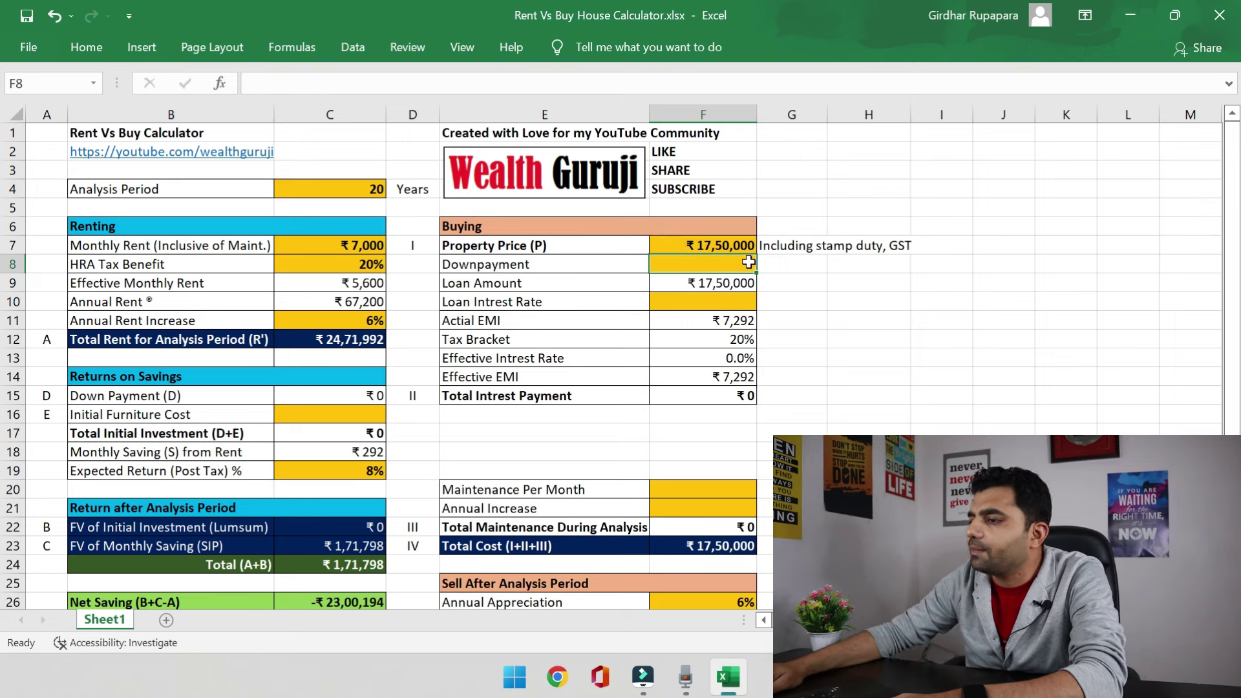
- Set the down payment for the property purchase to 300000
click(797, 282)
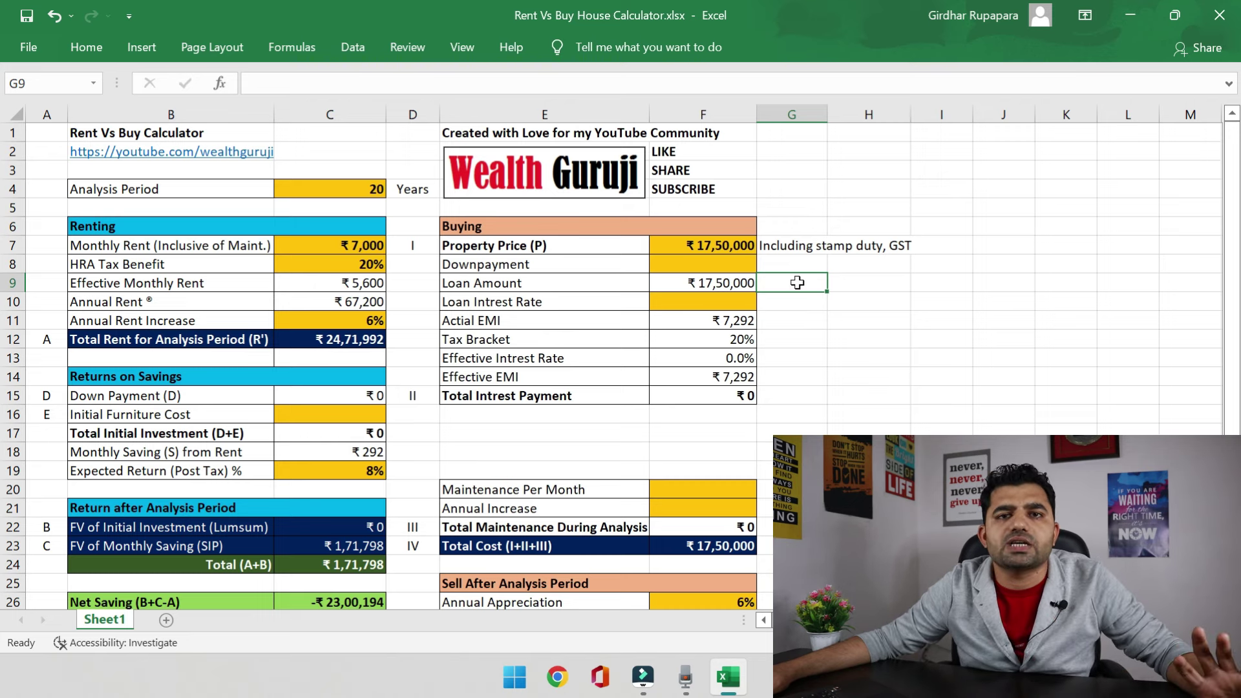
click(740, 265)
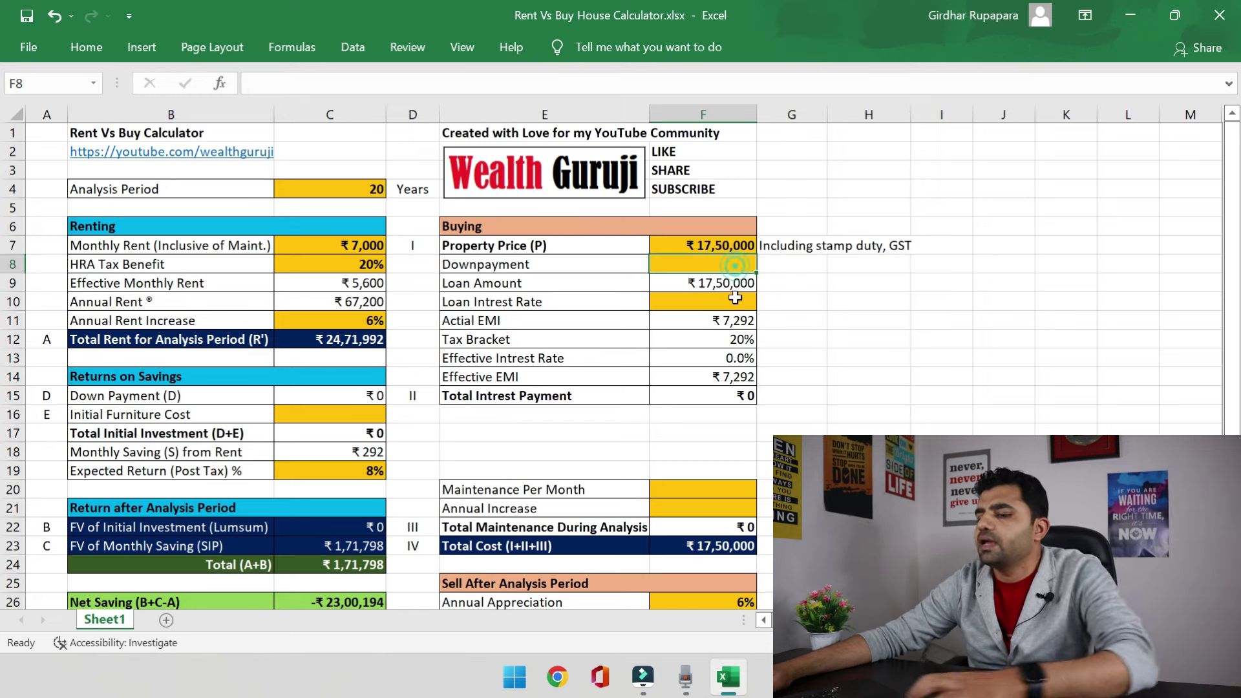
text(3,00,00)
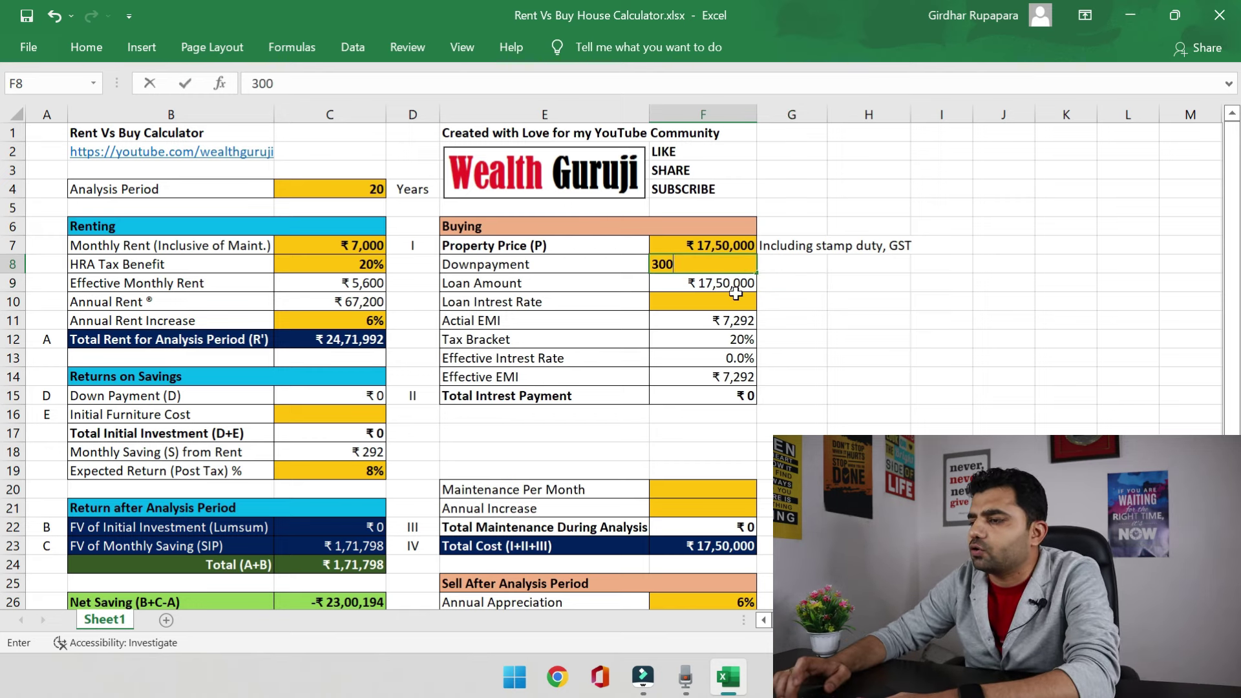
text(0)
key(Return)
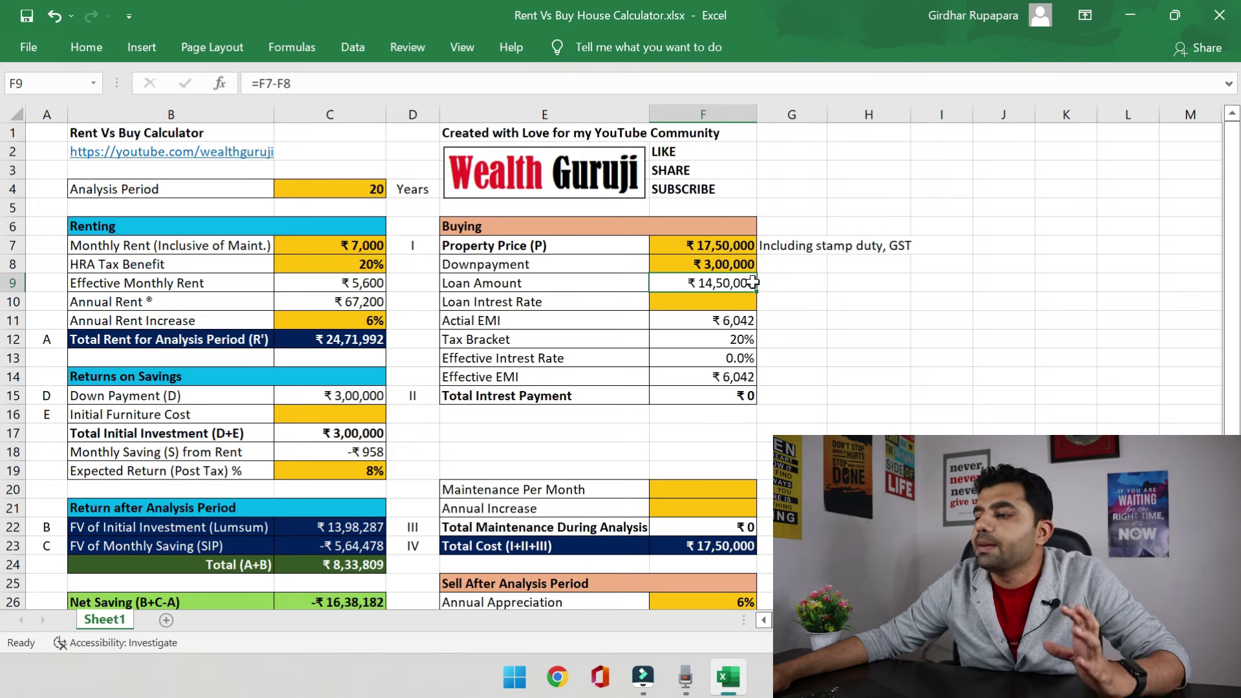
- Set the loan interest rate in the Buying section to 7.9%
click(665, 301)
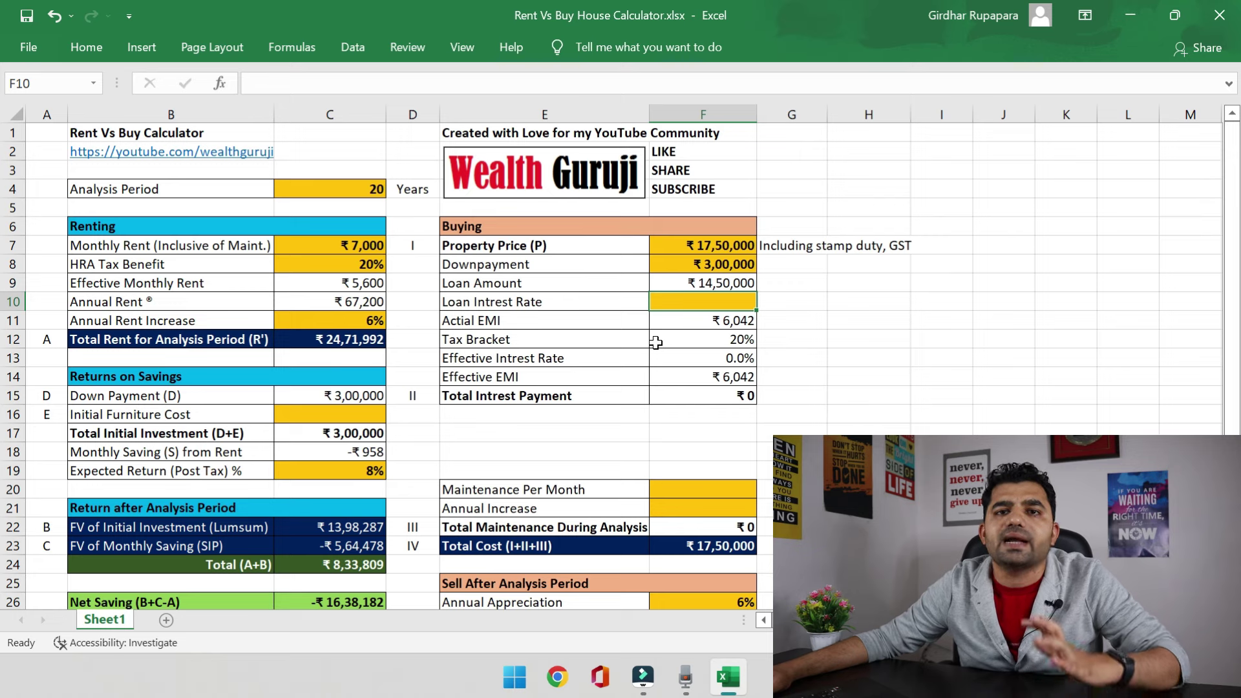
text(7.9)
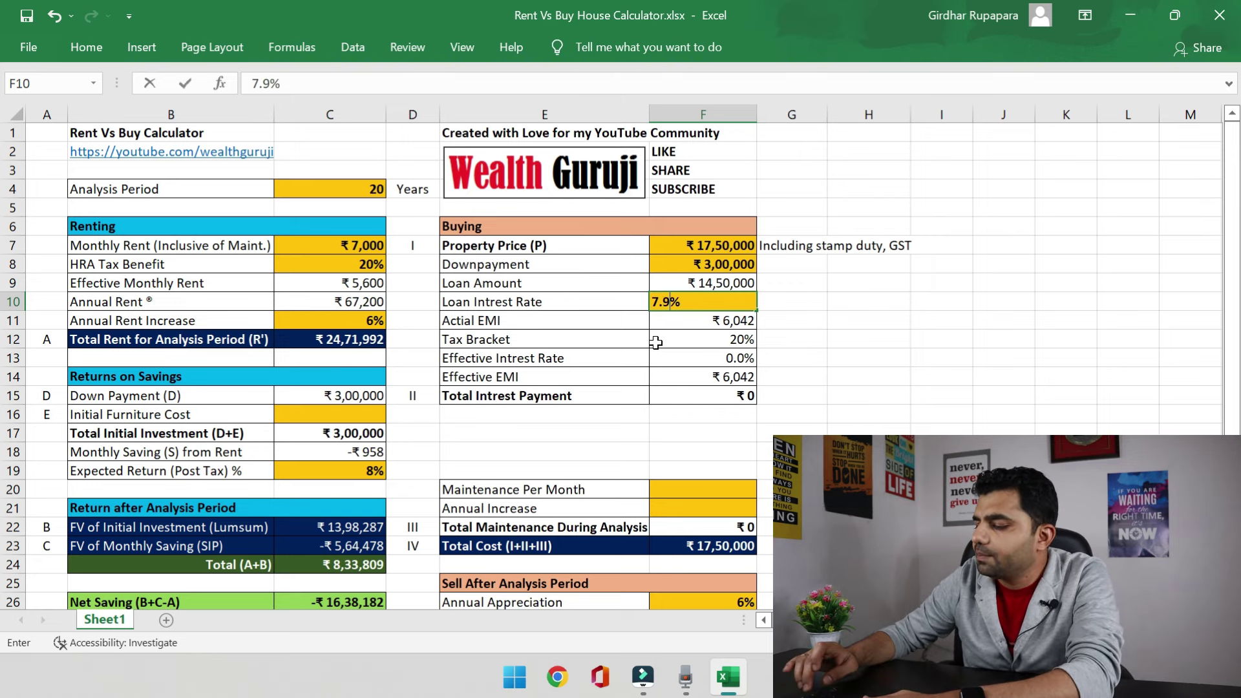
key(Return)
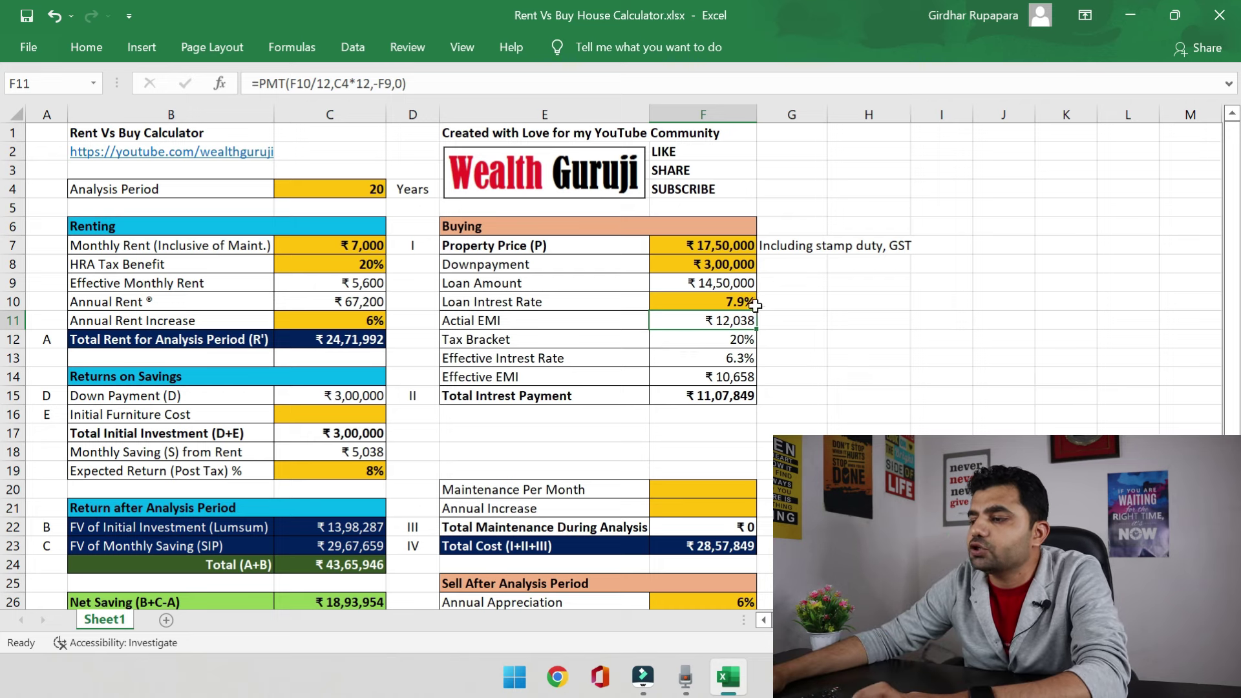
- Examine the actual EMI formula and the loan amount it is based on in the Buying section
click(575, 320)
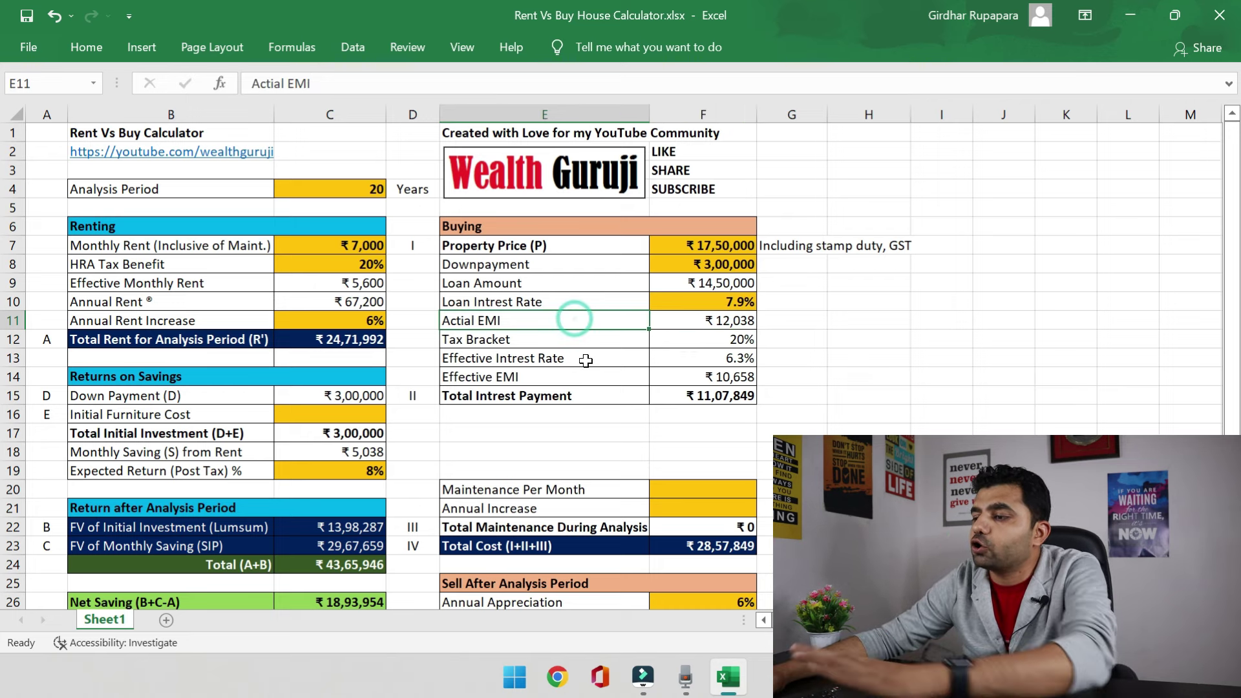
click(703, 319)
click(569, 321)
click(658, 323)
click(616, 320)
click(698, 321)
click(698, 321)
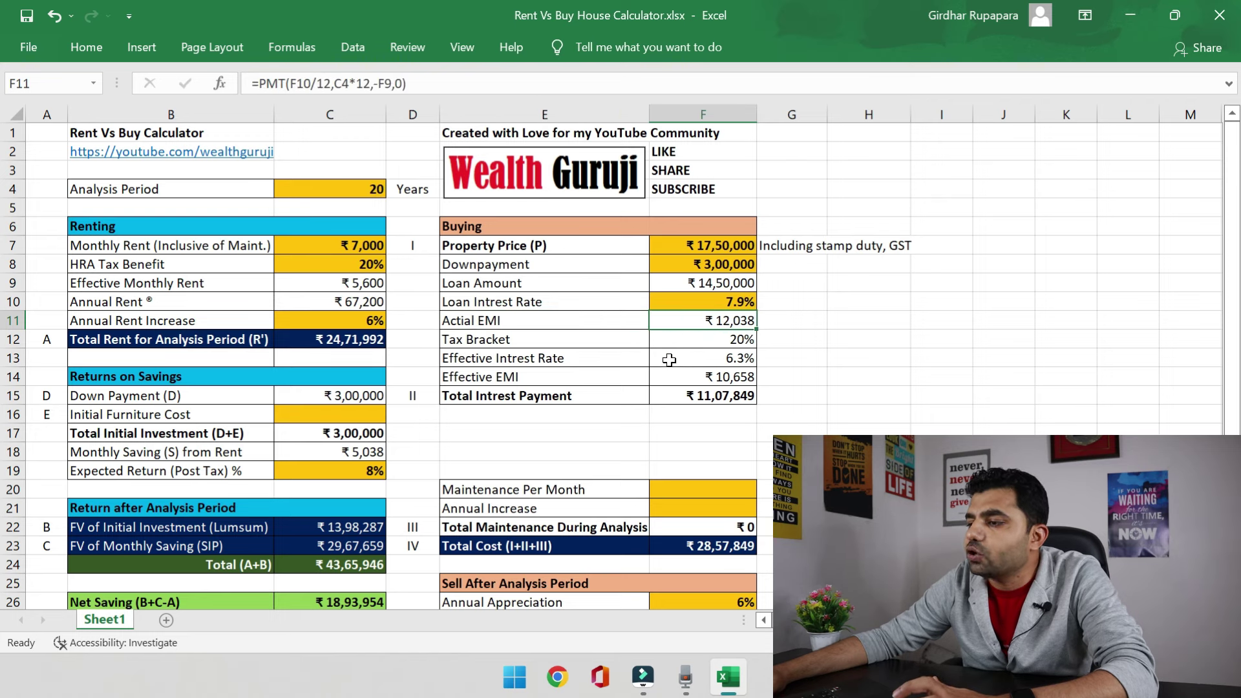
click(700, 285)
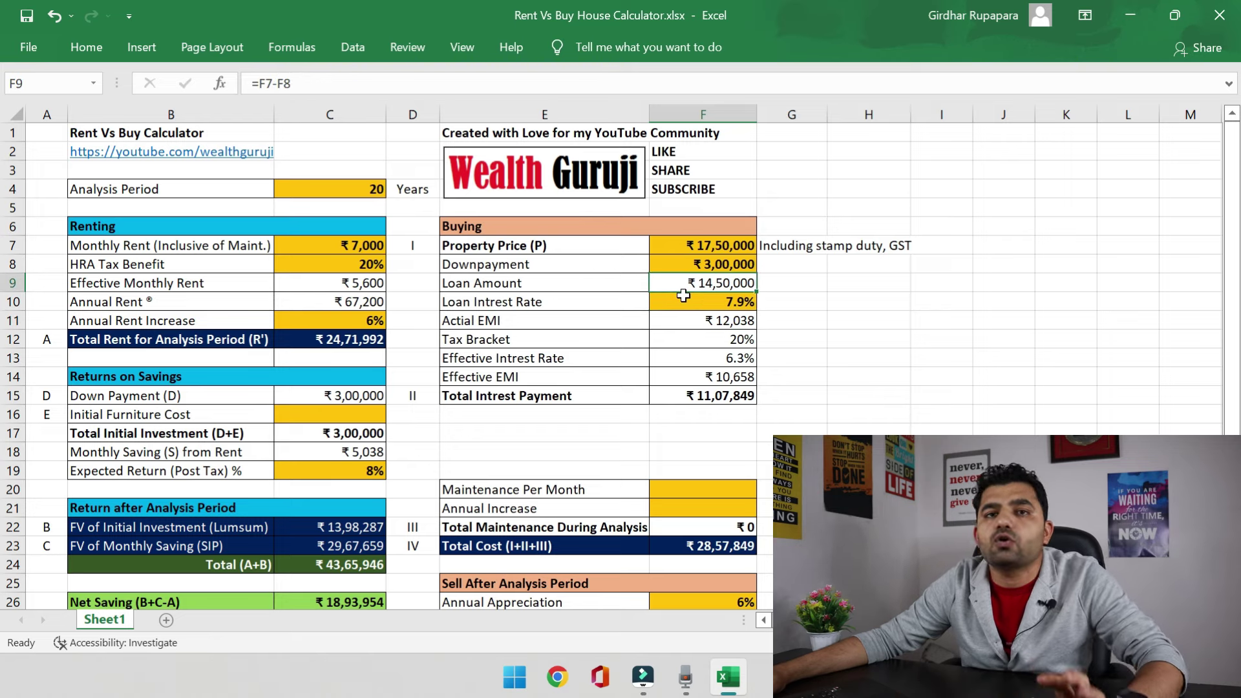
click(682, 320)
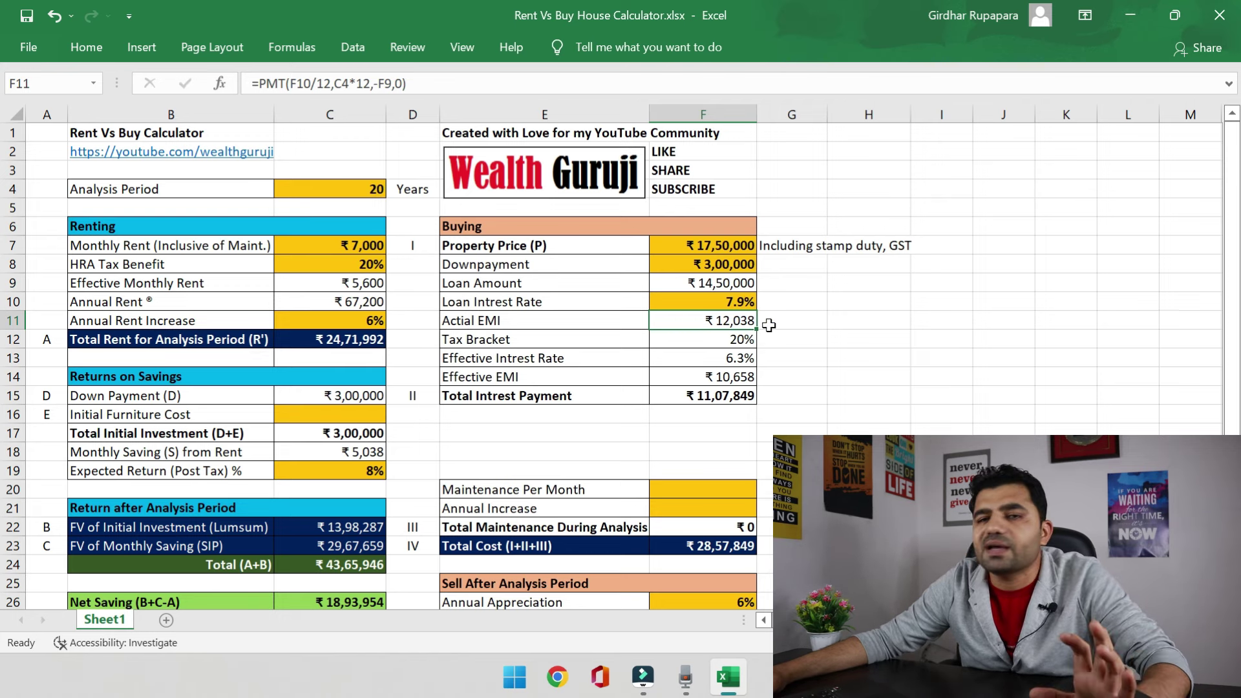
- Examine the formulas behind the tax bracket and the effective interest rate in the Buying section
click(741, 337)
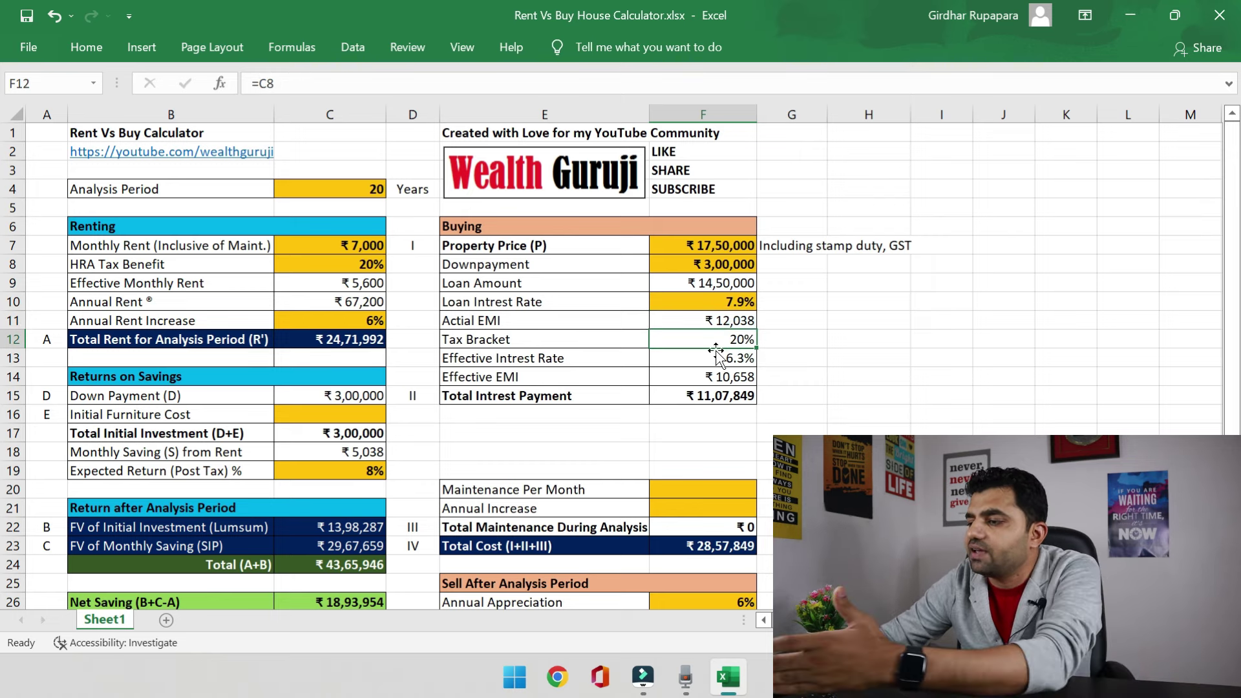
click(574, 359)
click(701, 357)
click(715, 340)
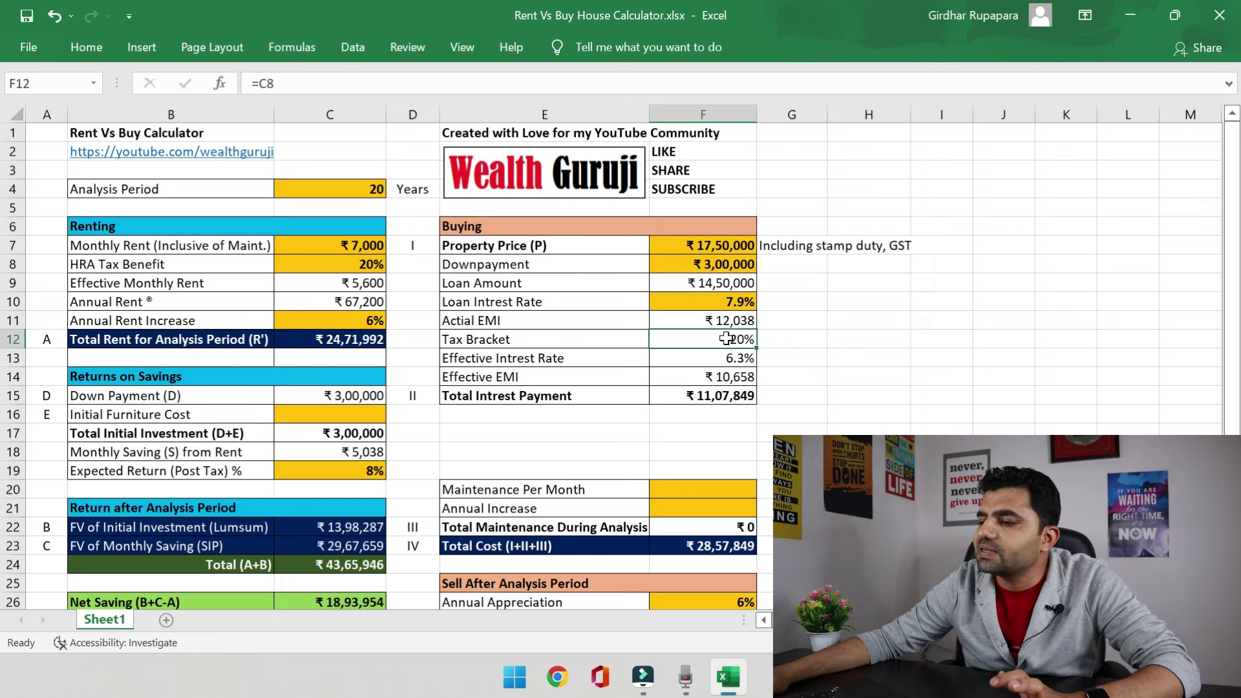
click(555, 340)
click(733, 338)
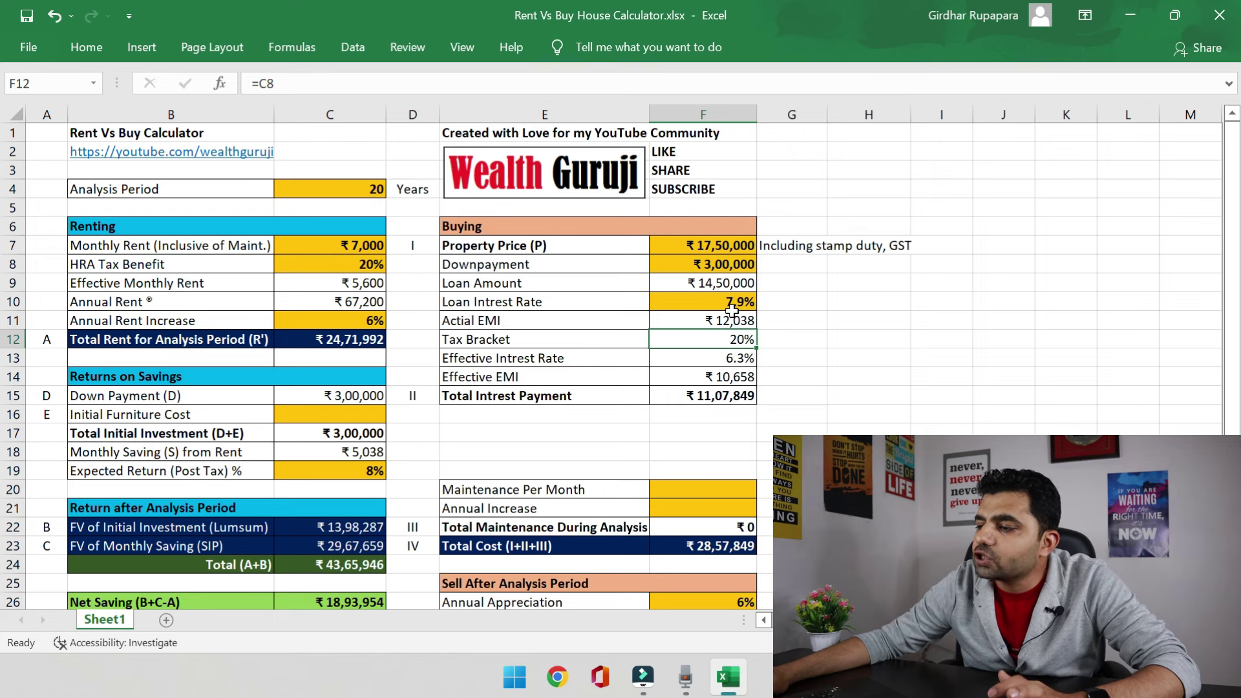
click(737, 358)
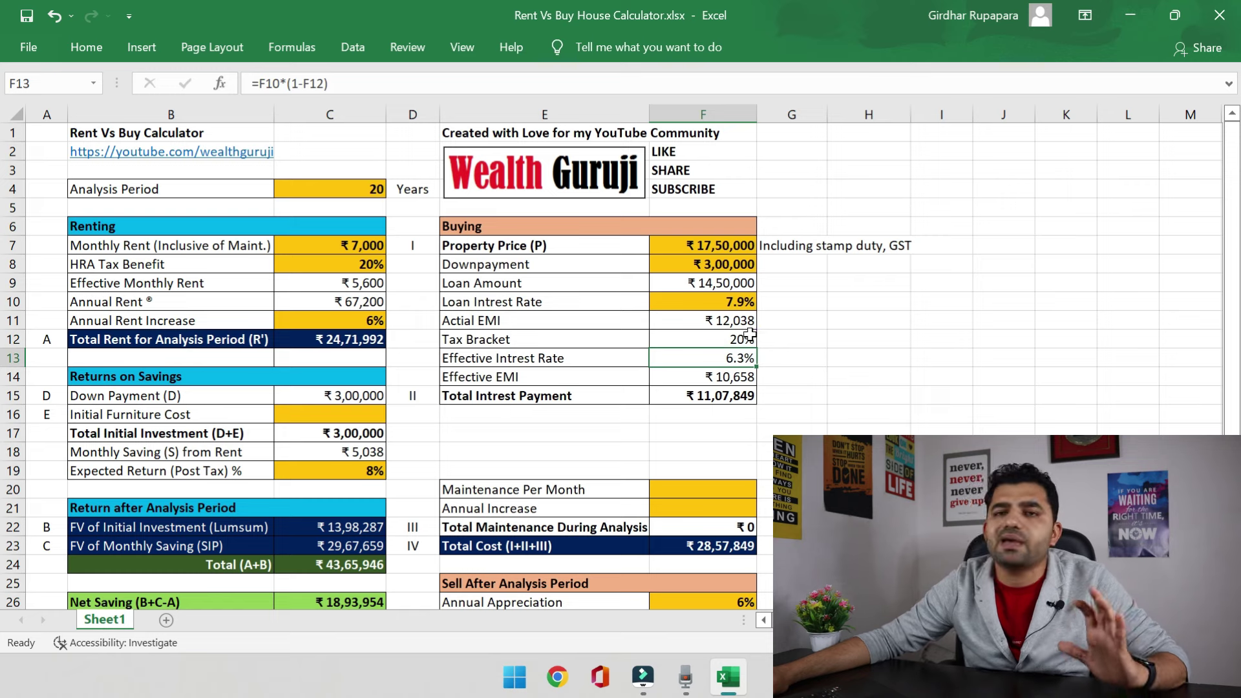
- Compare the effective EMI with the actual EMI formula, and examine how the total interest payment is calculated
click(559, 381)
click(692, 376)
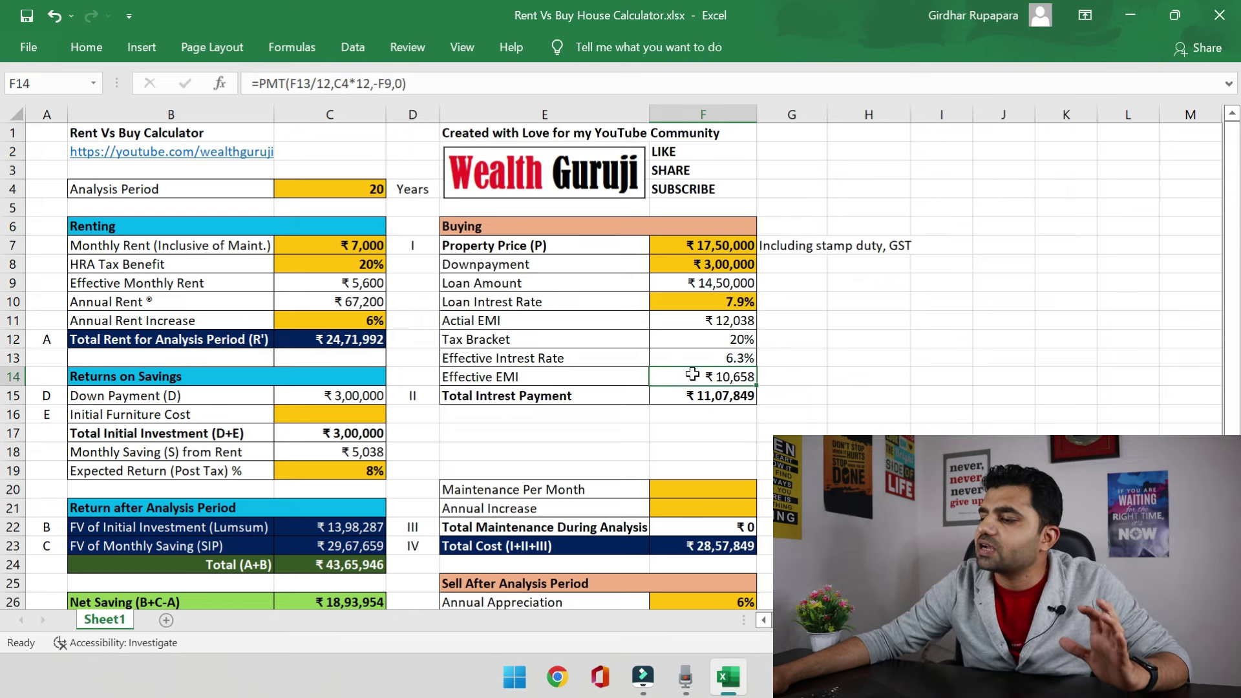
click(716, 319)
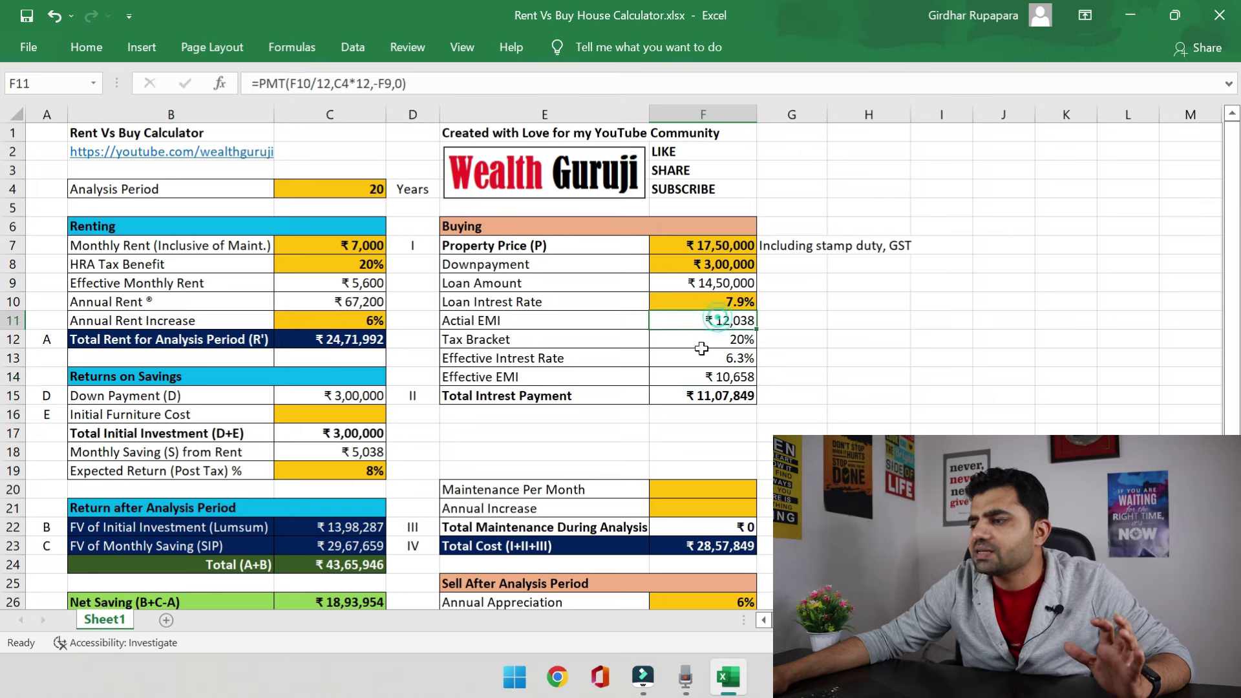
click(704, 376)
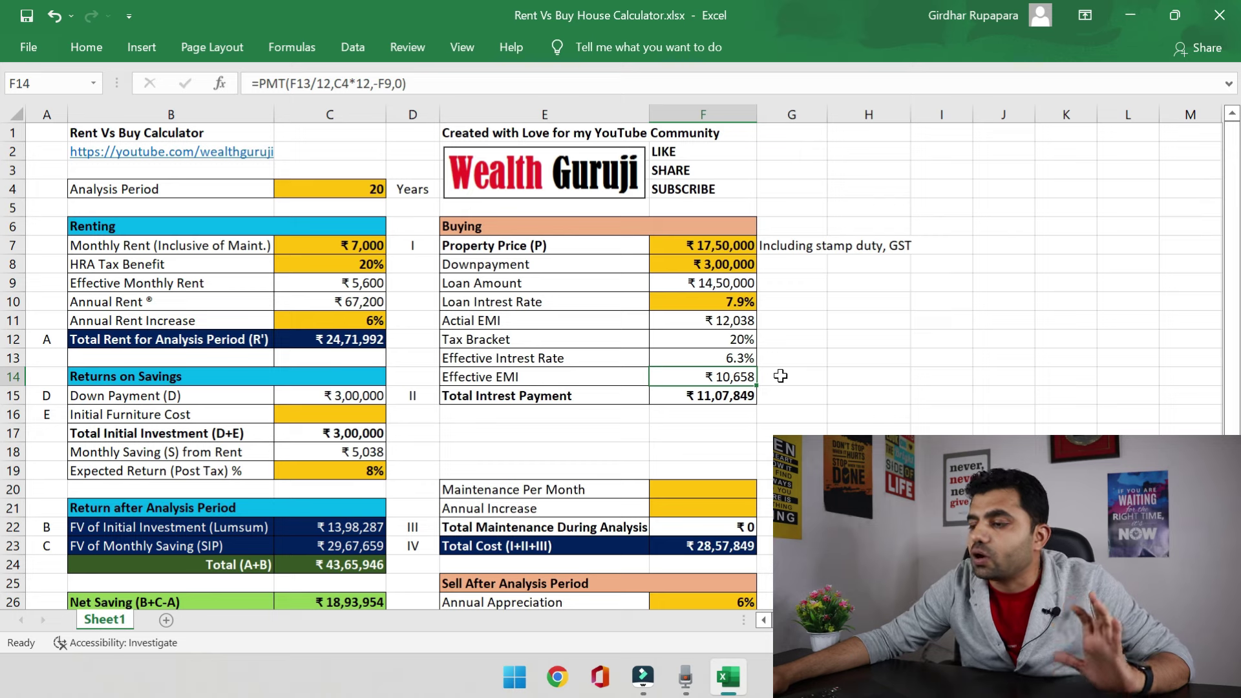
click(527, 396)
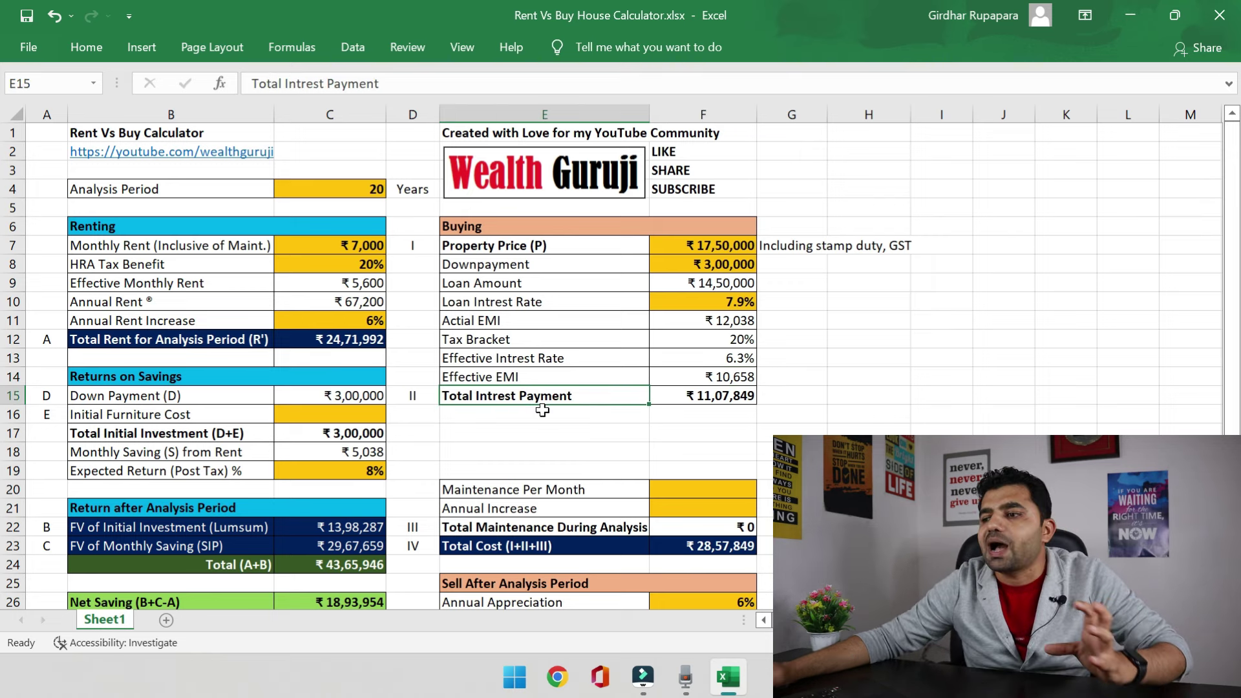
click(709, 247)
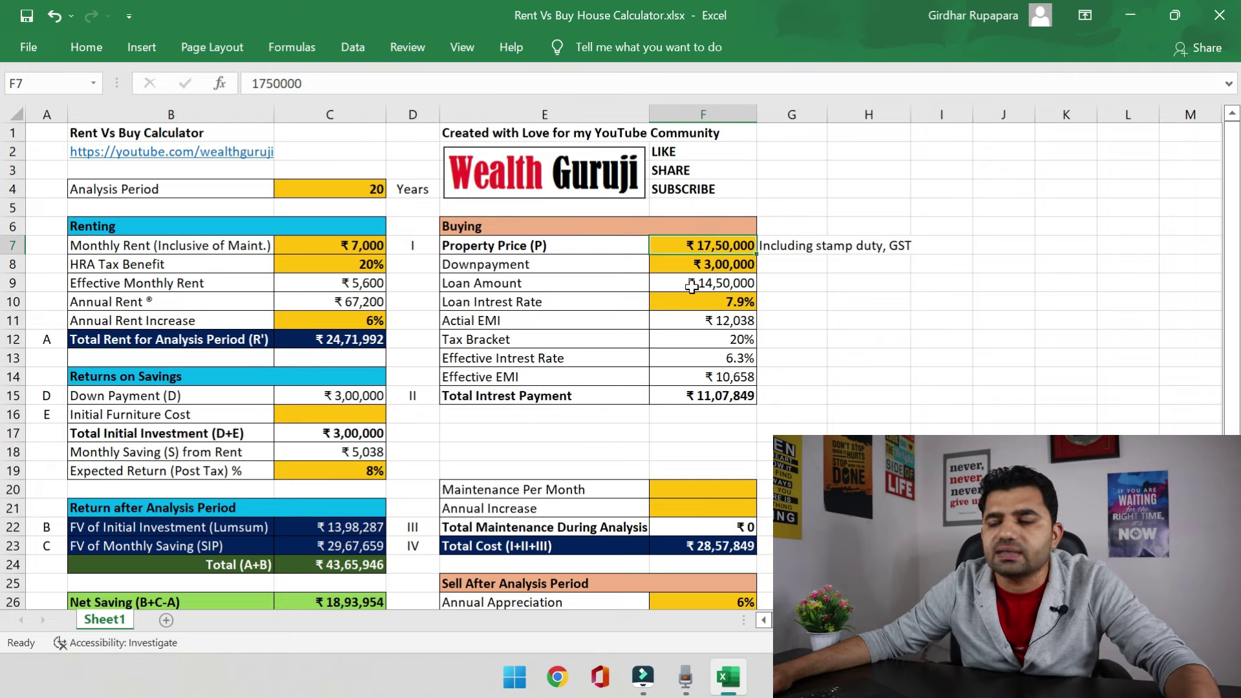
click(701, 395)
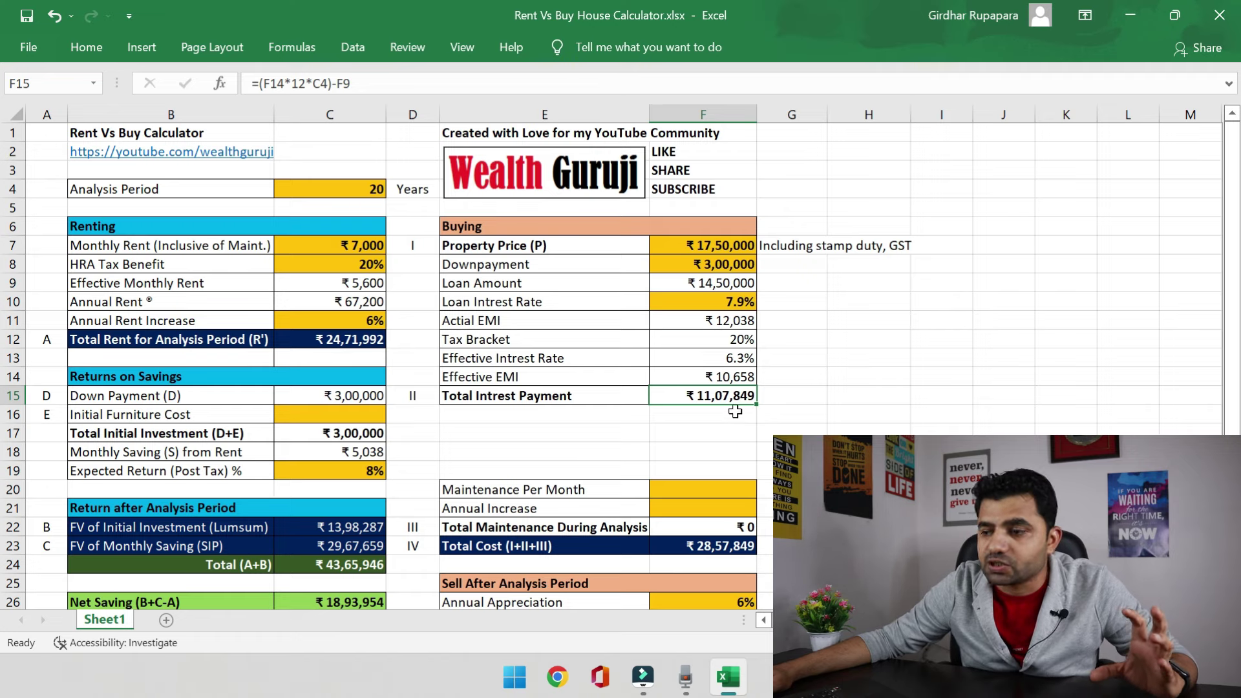
- Set the maintenance per month for the purchased property to 500
scroll(736, 412, down, 1)
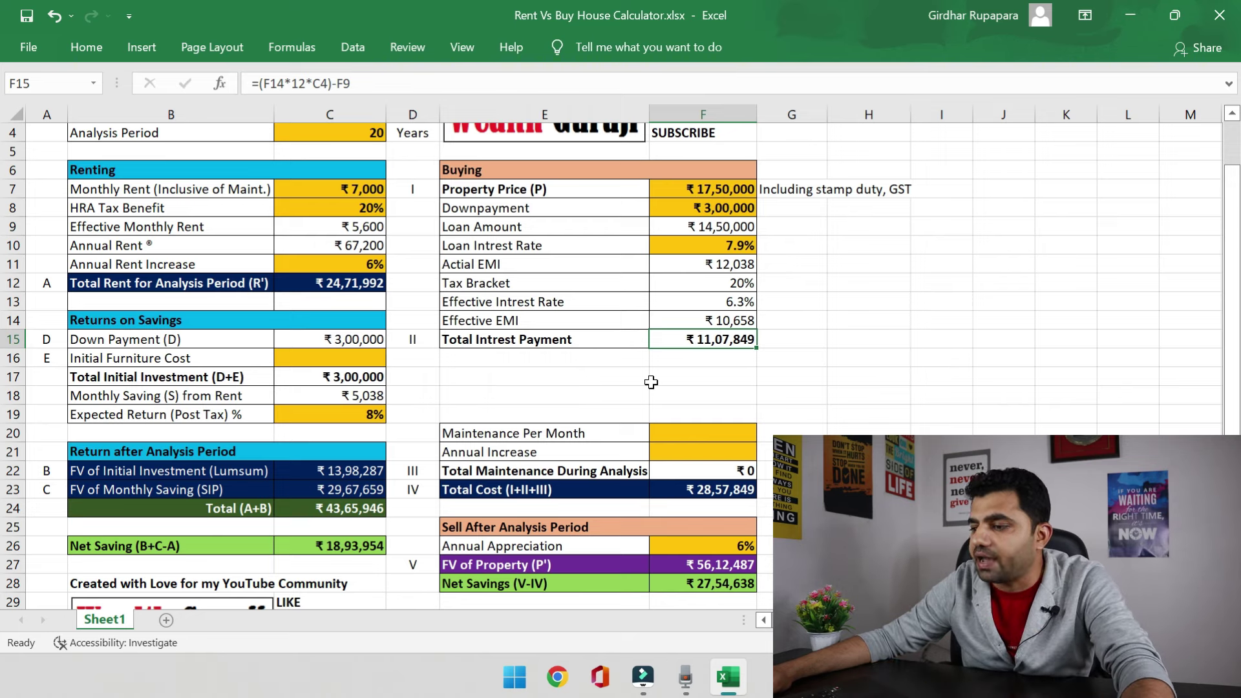
scroll(651, 382, down, 1)
click(513, 376)
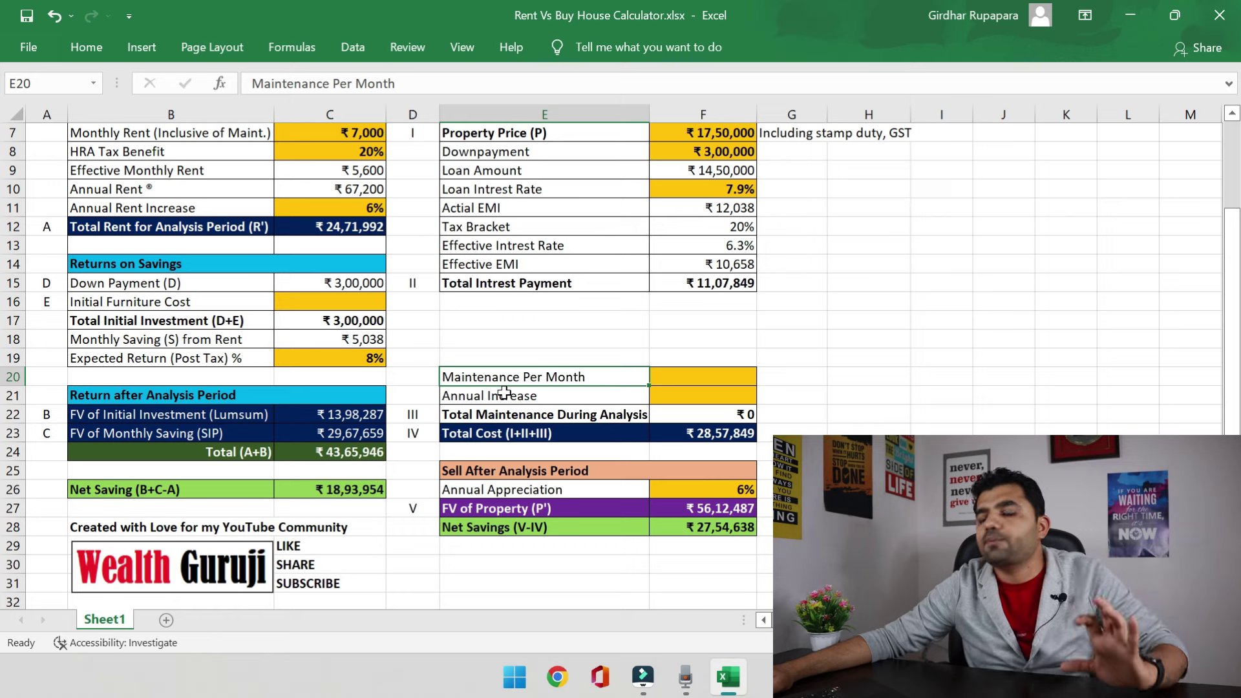
key(Right)
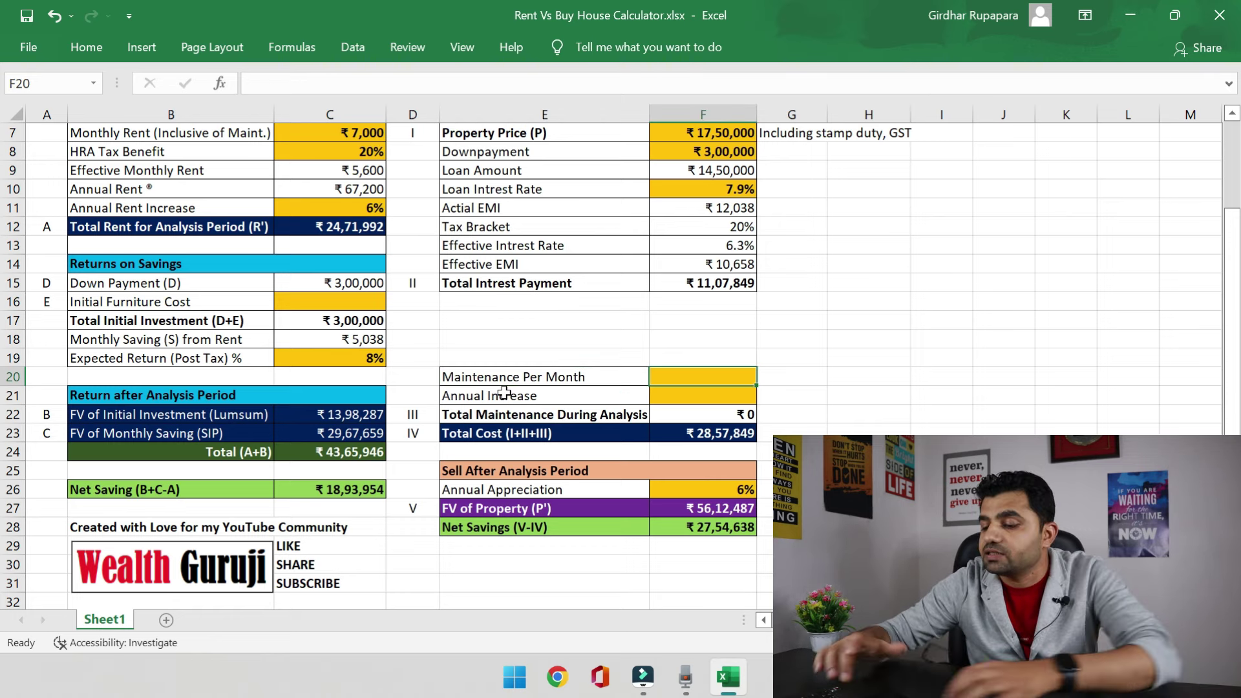
text(500)
key(ctrl+Return)
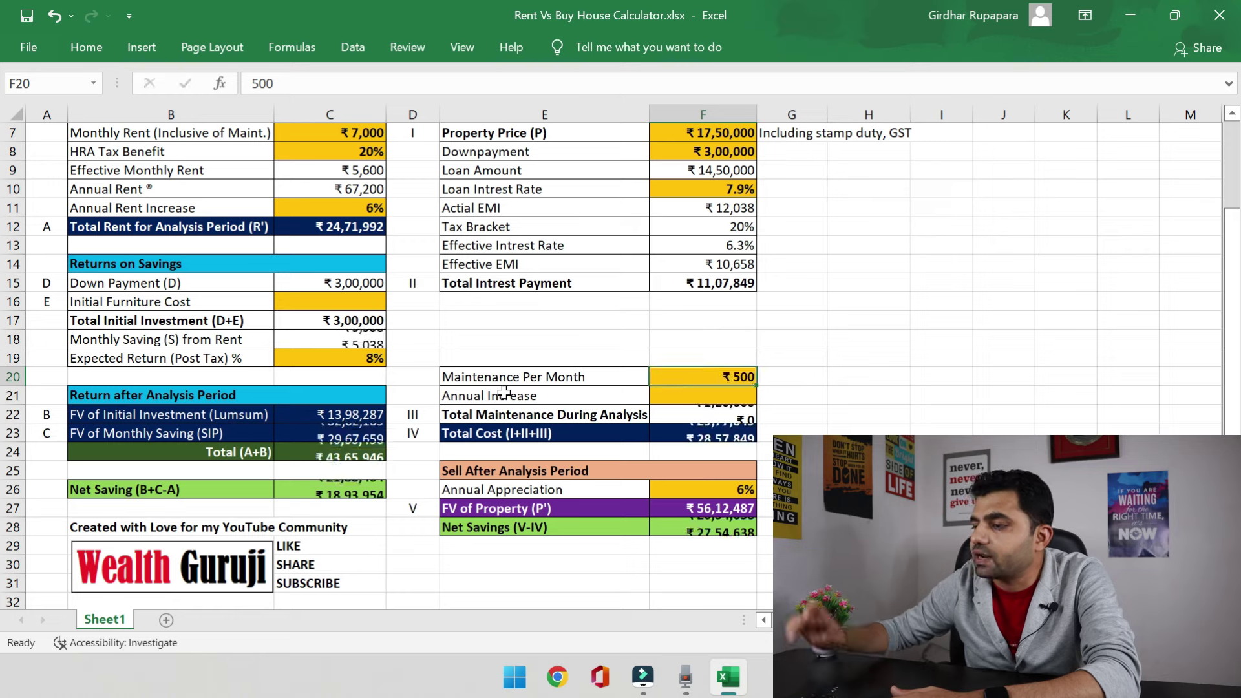
- Set the annual increase of the maintenance cost to 5%
key(Down)
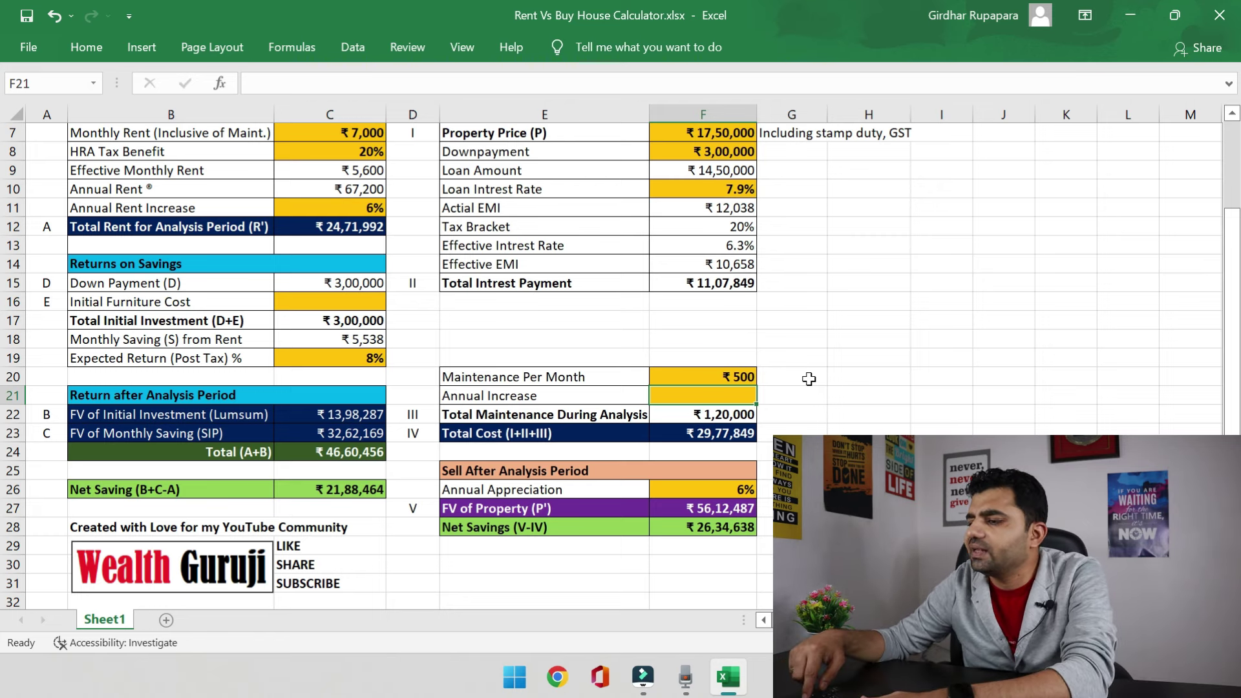
text(5)
key(Return)
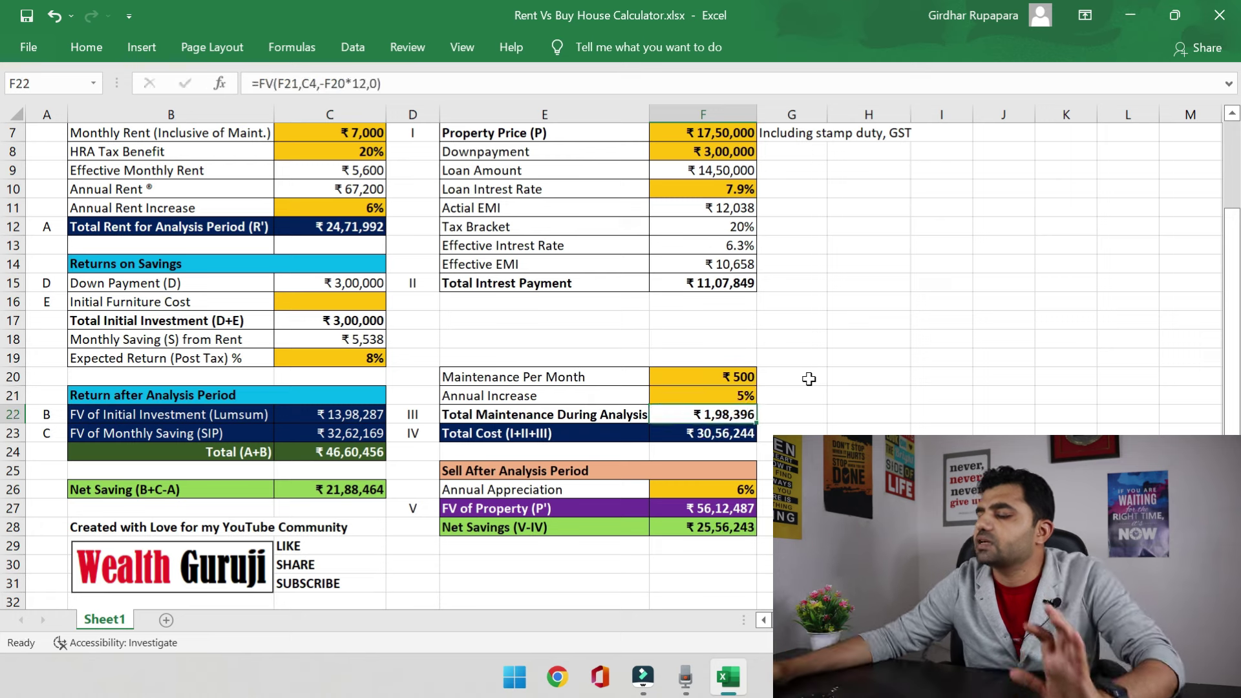
click(792, 451)
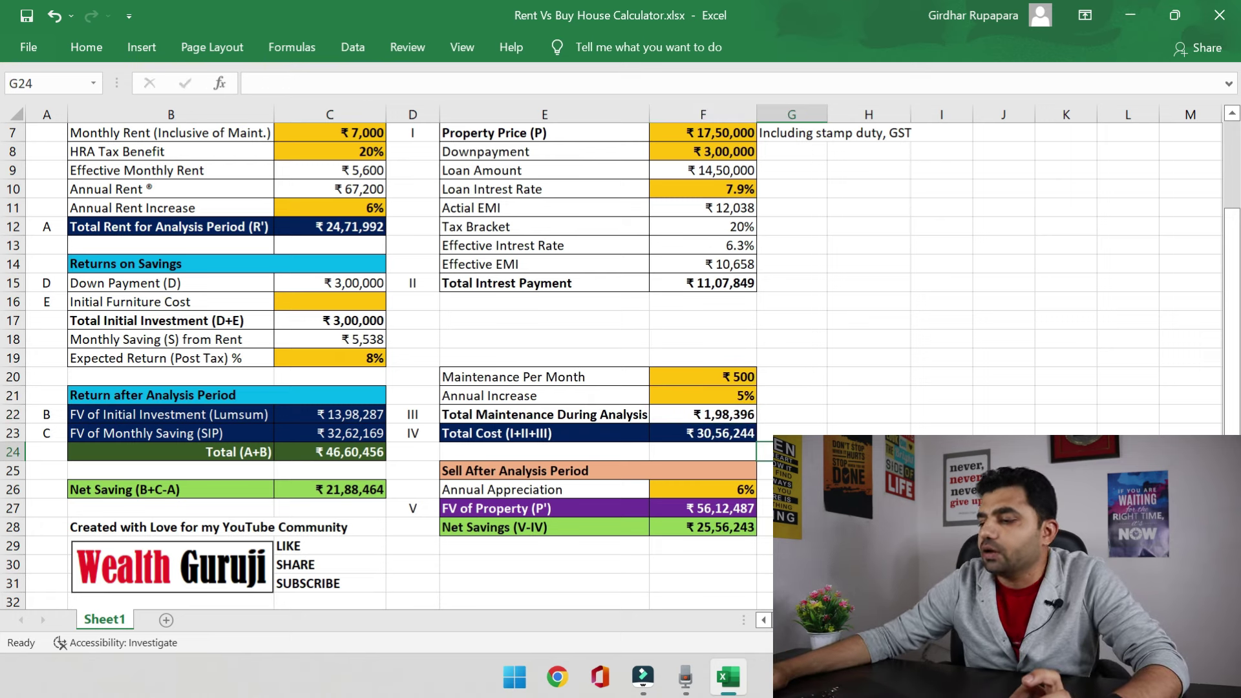
- Examine the formulas for total maintenance during the analysis period and total cost, including the interest payment that feeds into it
click(554, 408)
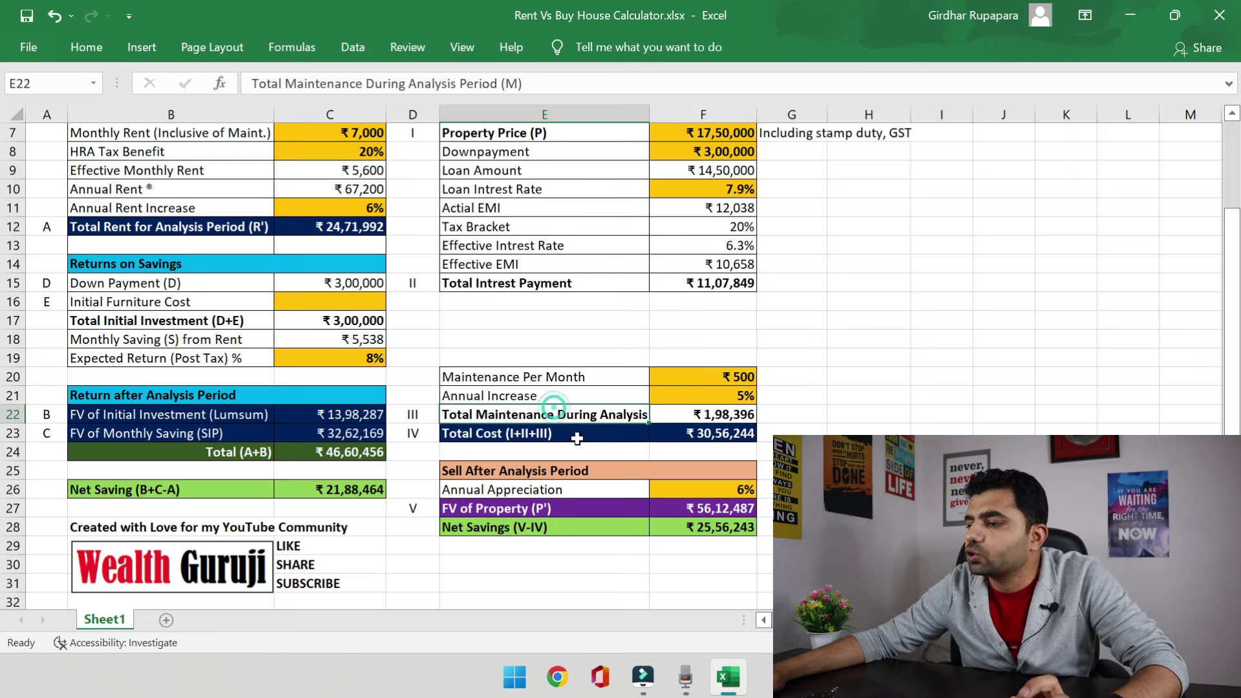
click(695, 412)
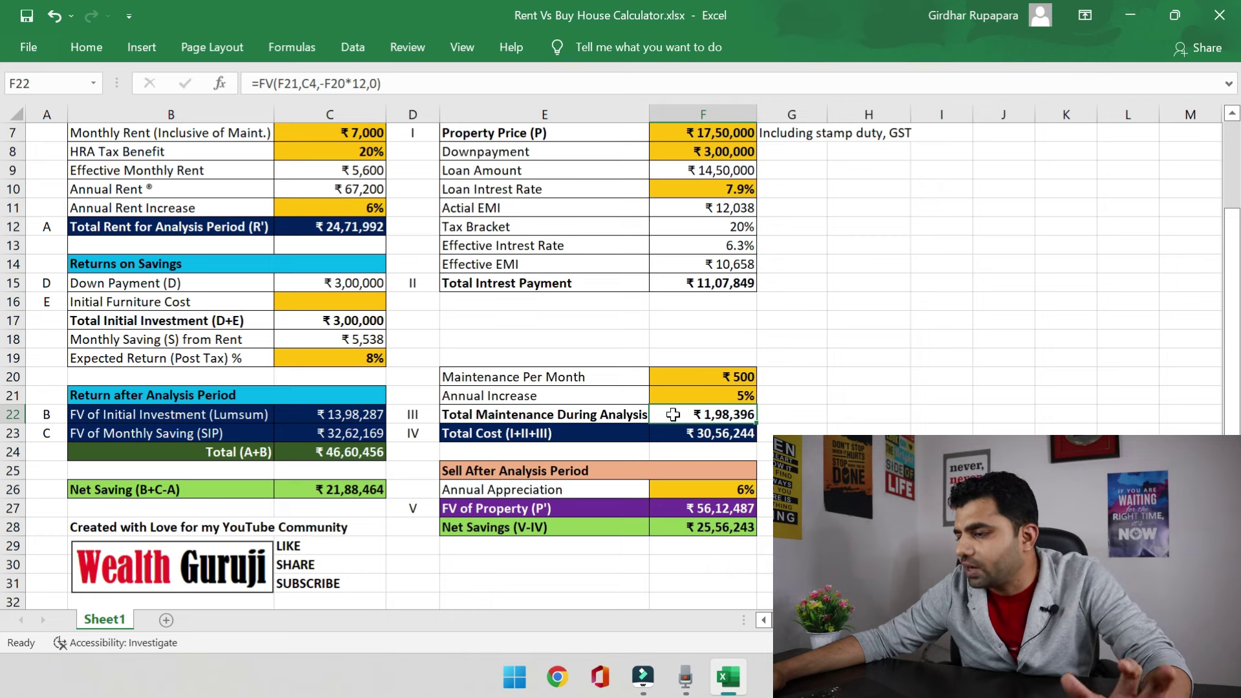
click(587, 431)
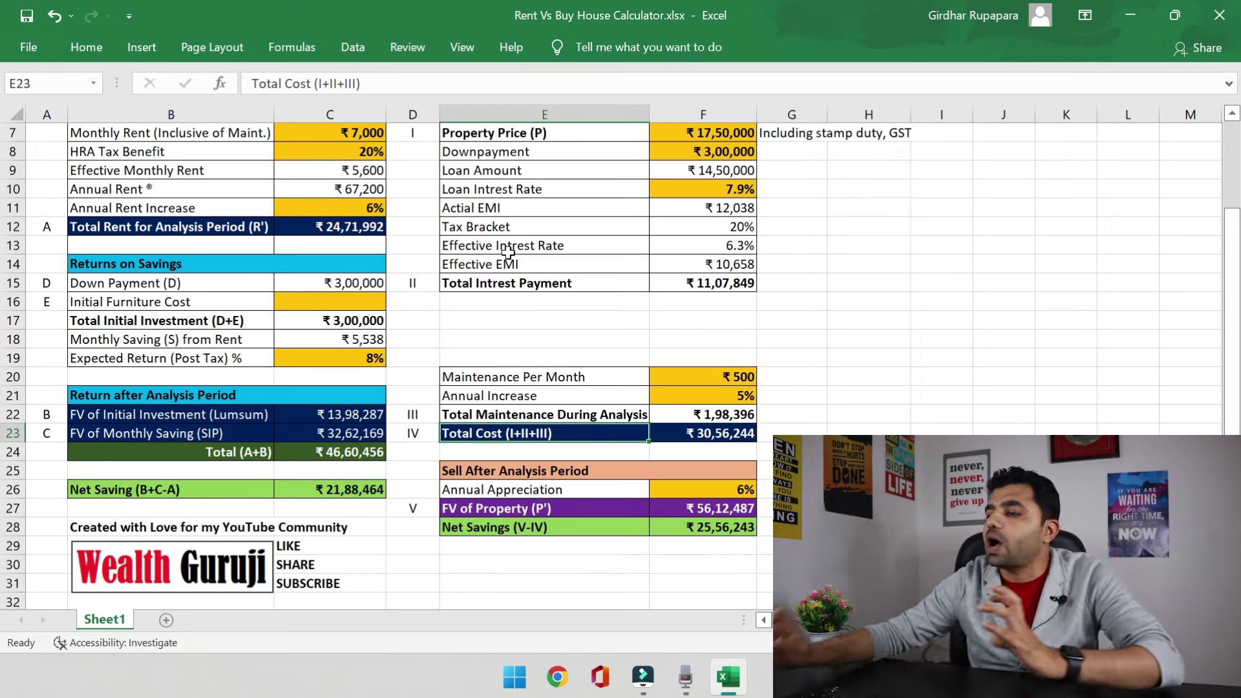
click(698, 433)
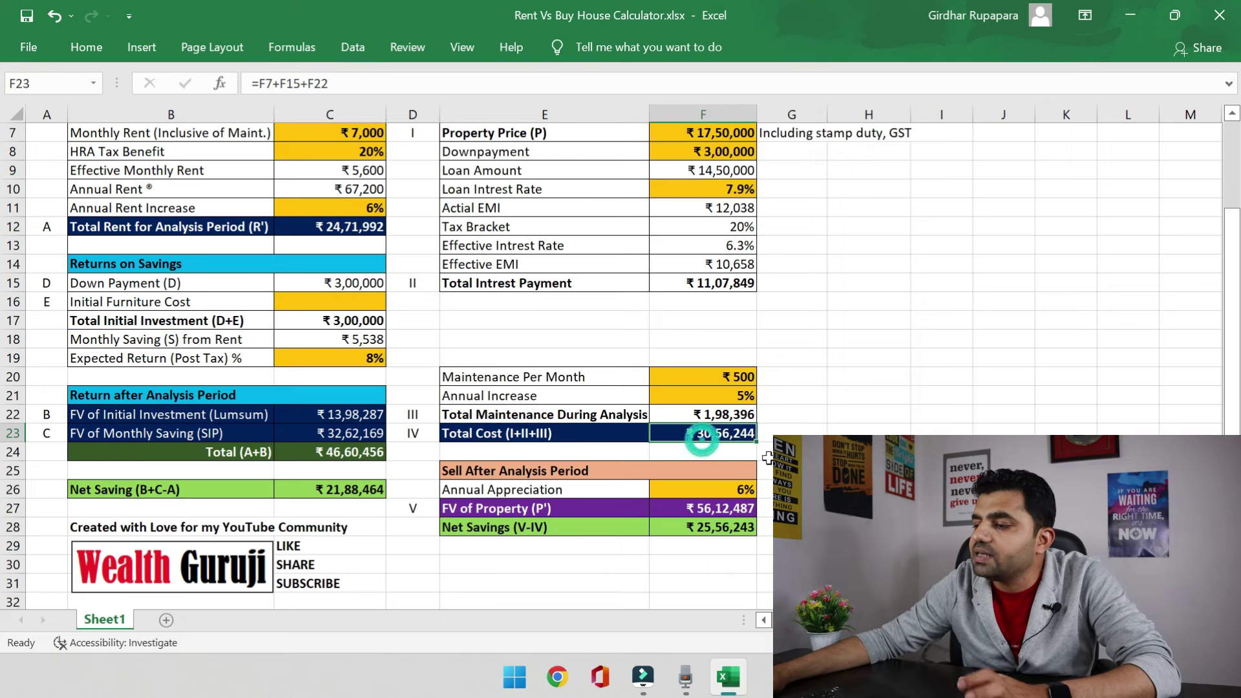
click(508, 431)
scroll(435, 226, up, 1)
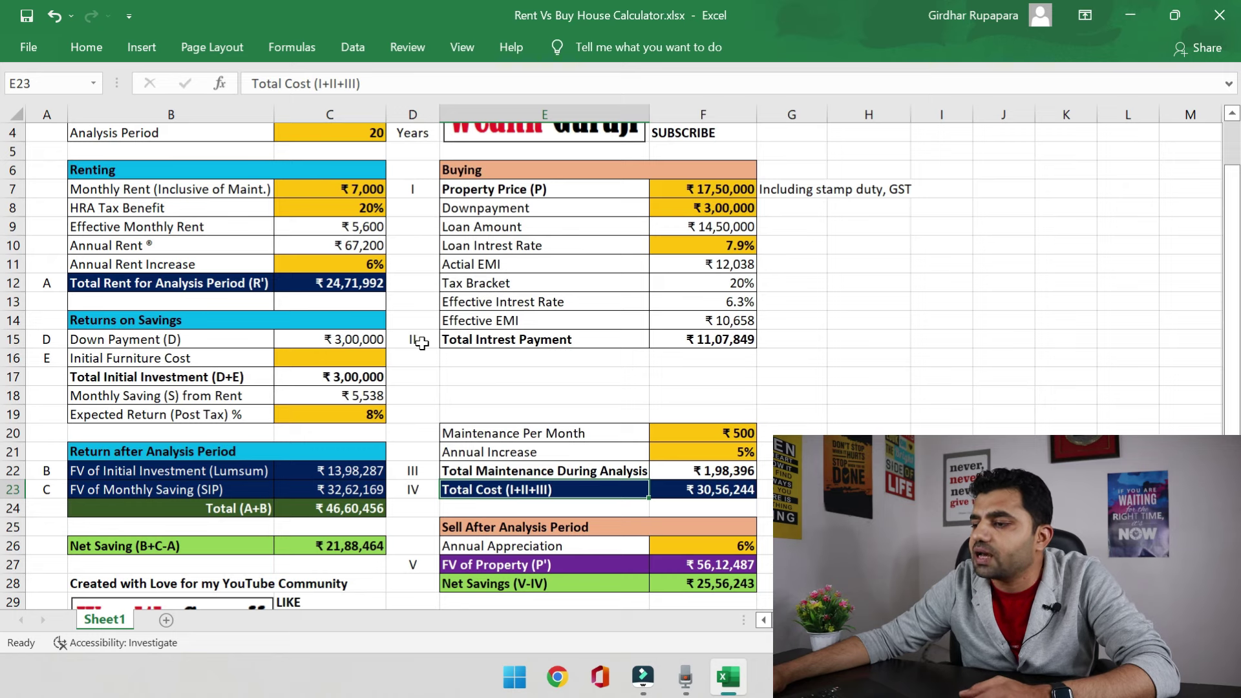
click(710, 338)
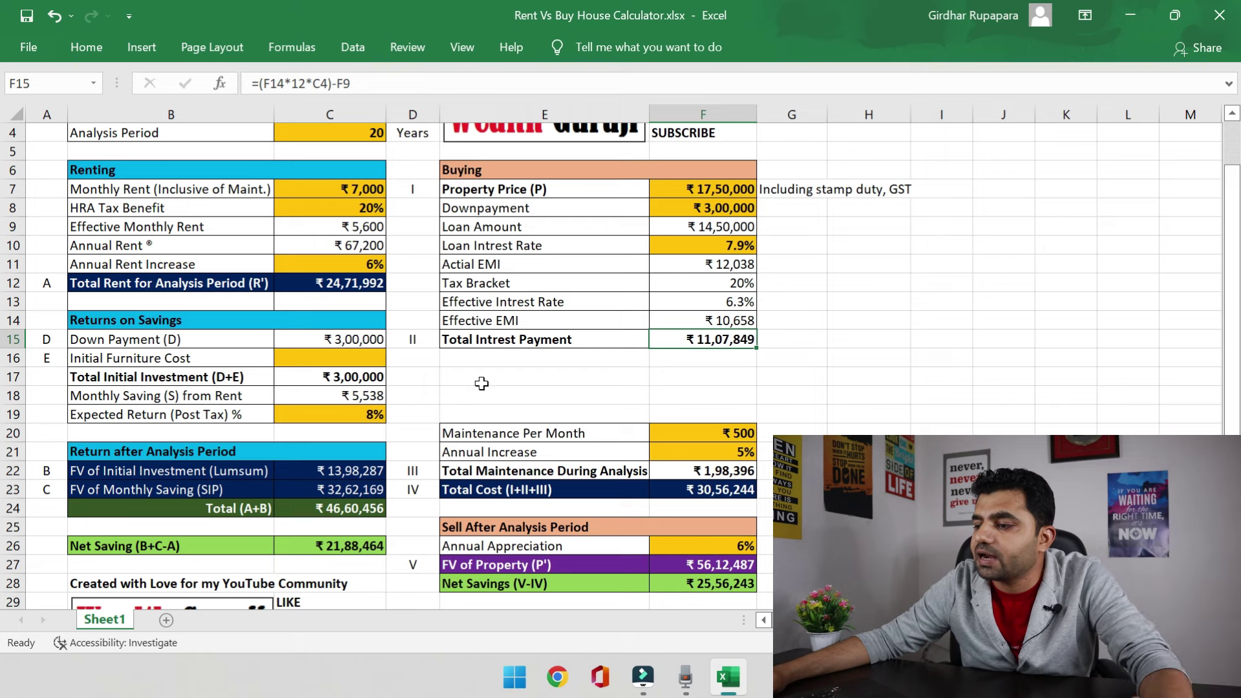
scroll(465, 400, down, 1)
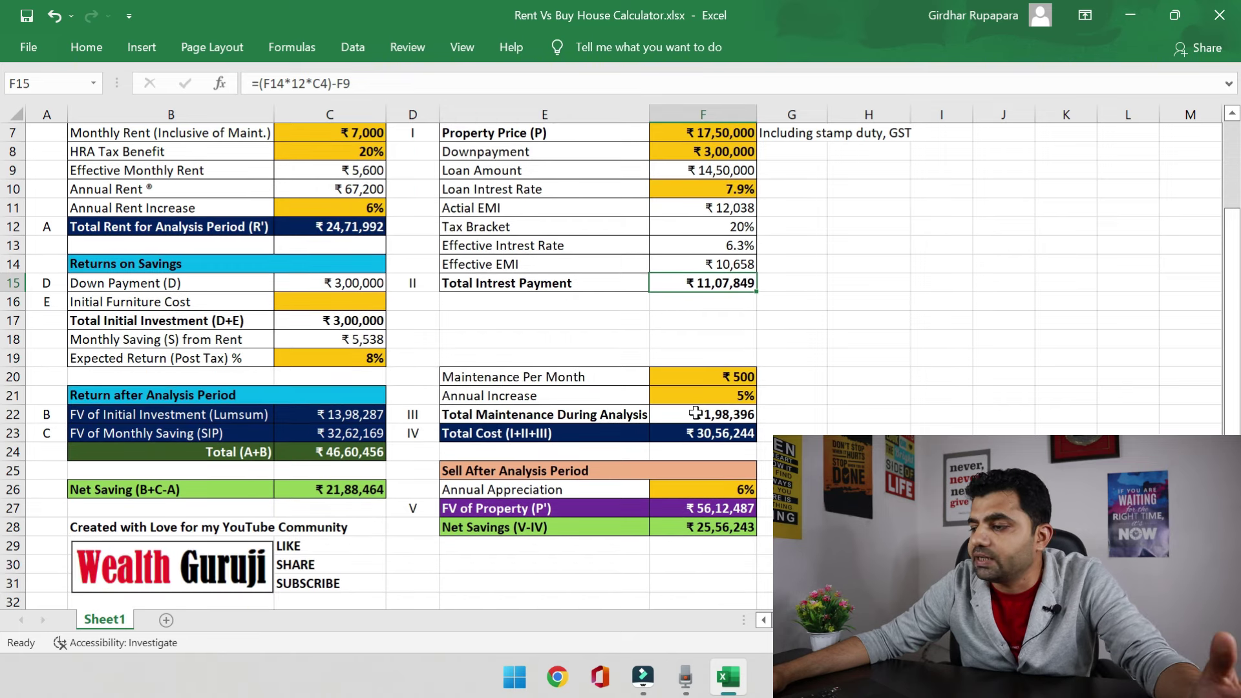
click(697, 437)
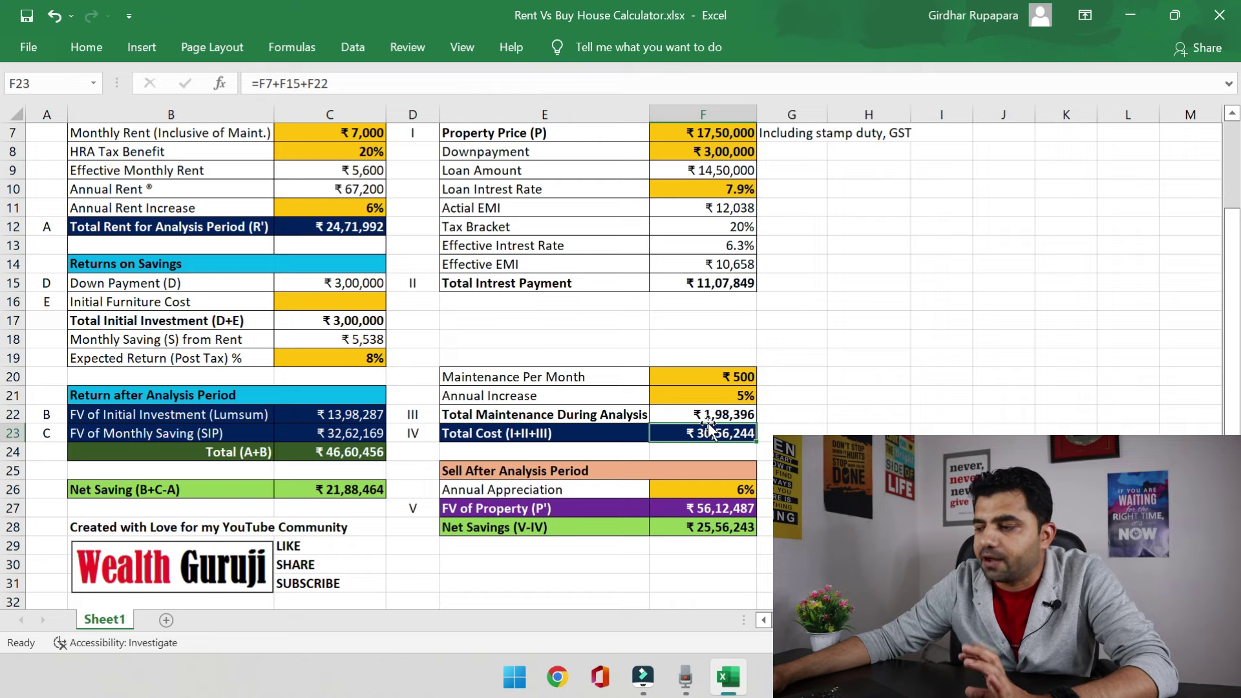
- Examine the annual appreciation, future property value and net savings formulas in the Sell After Analysis Period section, relating them to total cost
scroll(709, 427, down, 1)
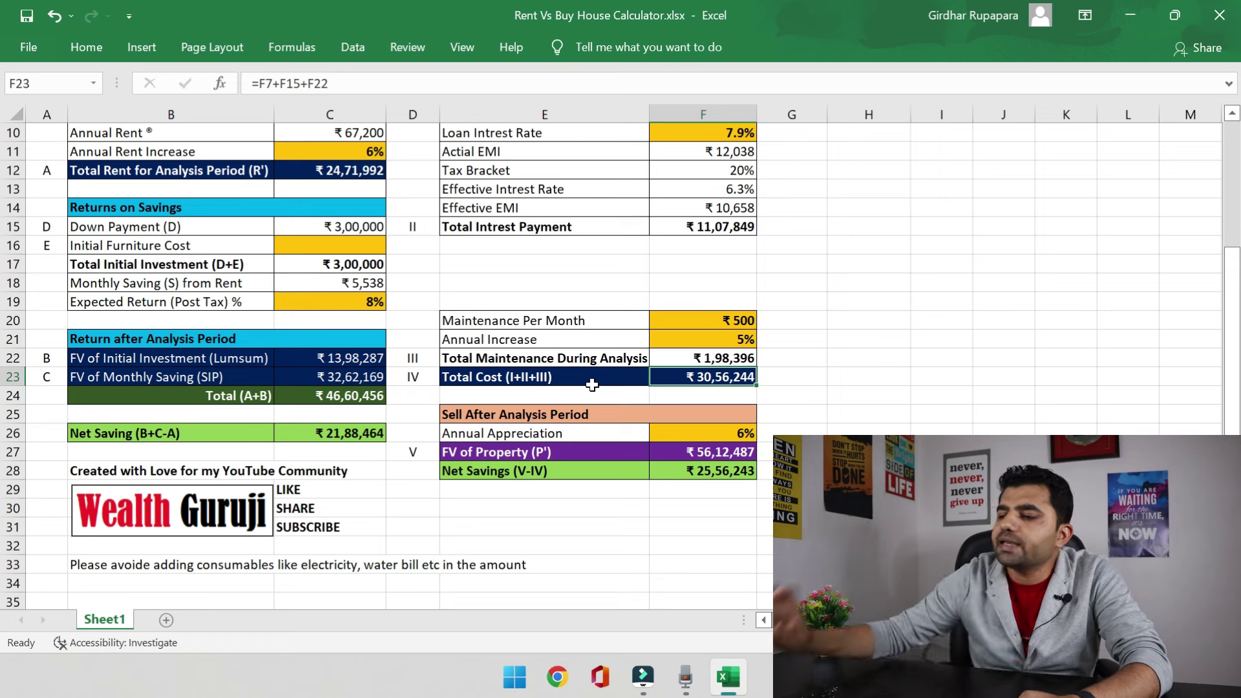
click(702, 433)
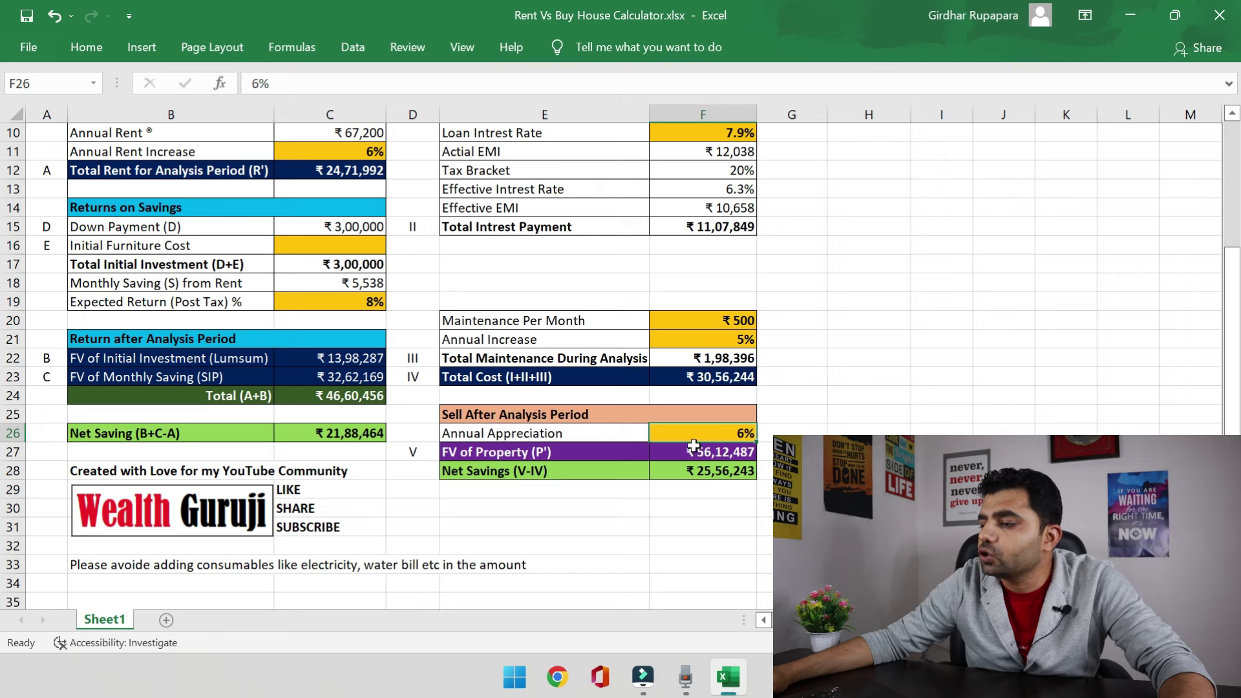
click(590, 454)
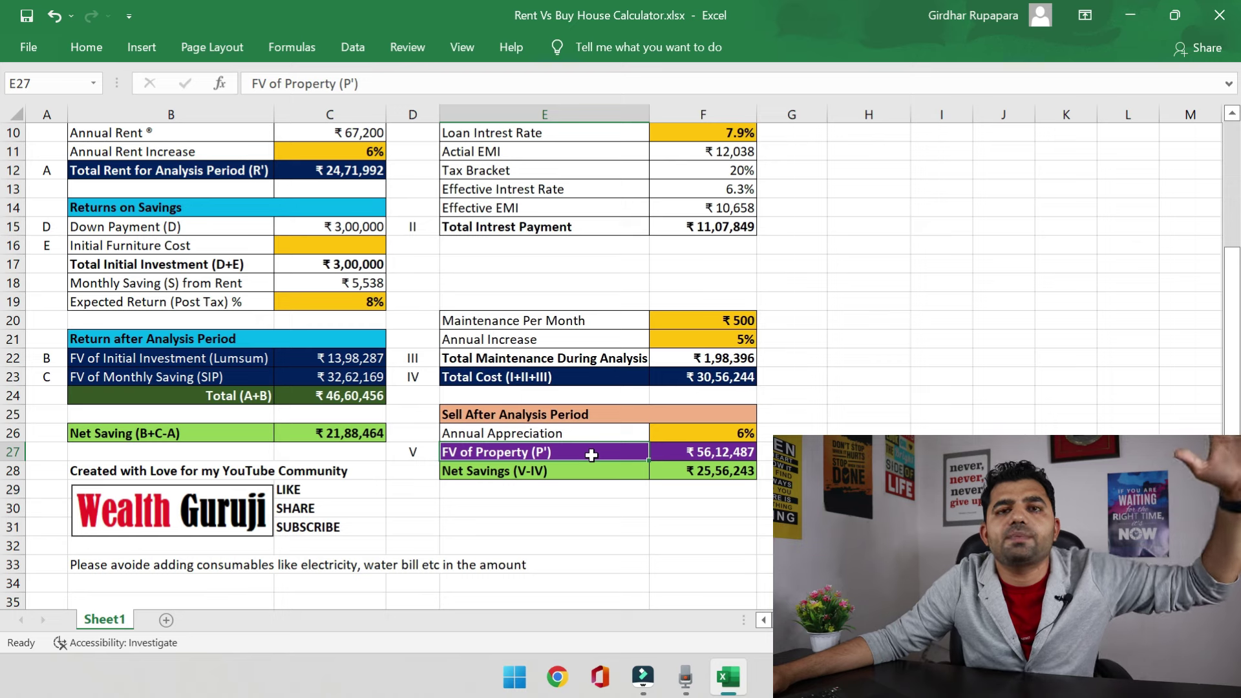
click(734, 452)
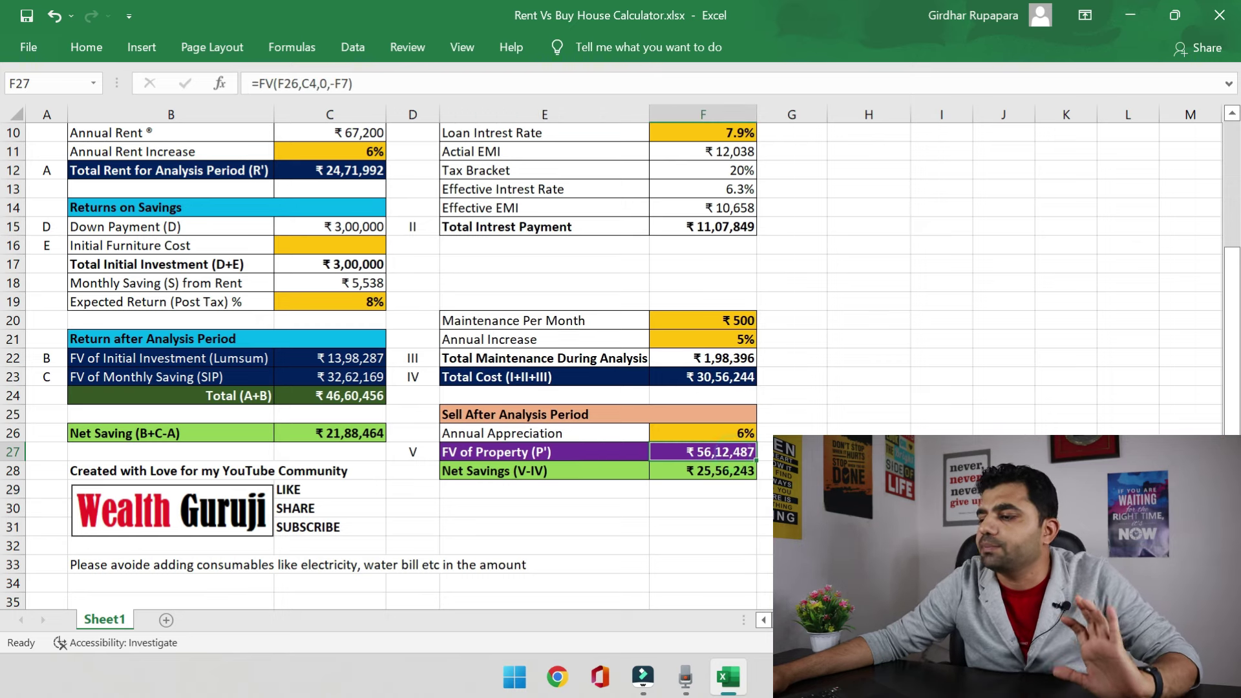
click(598, 468)
click(682, 477)
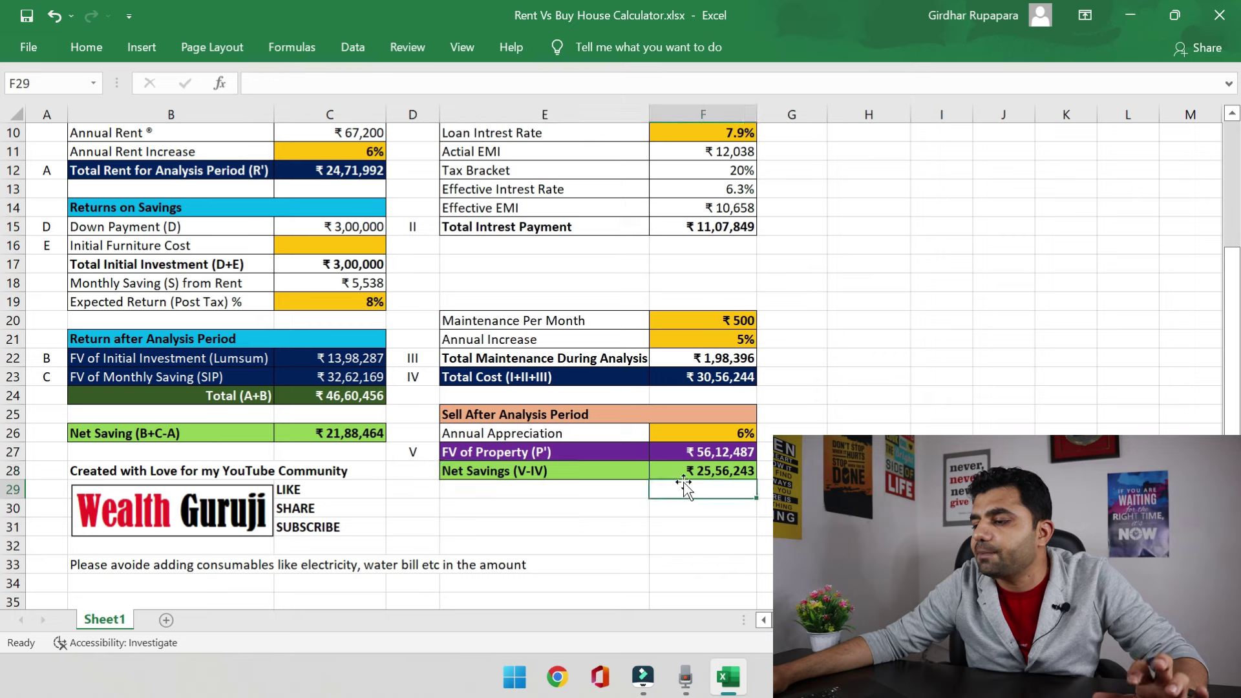
click(698, 454)
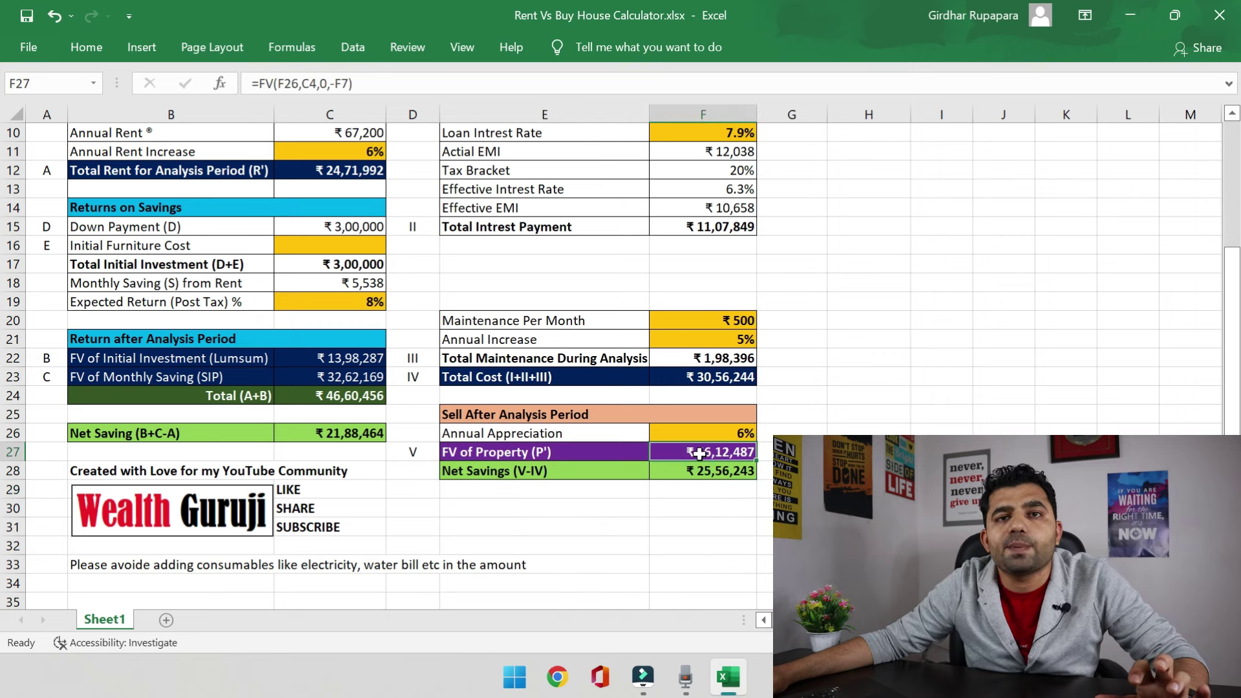
click(686, 379)
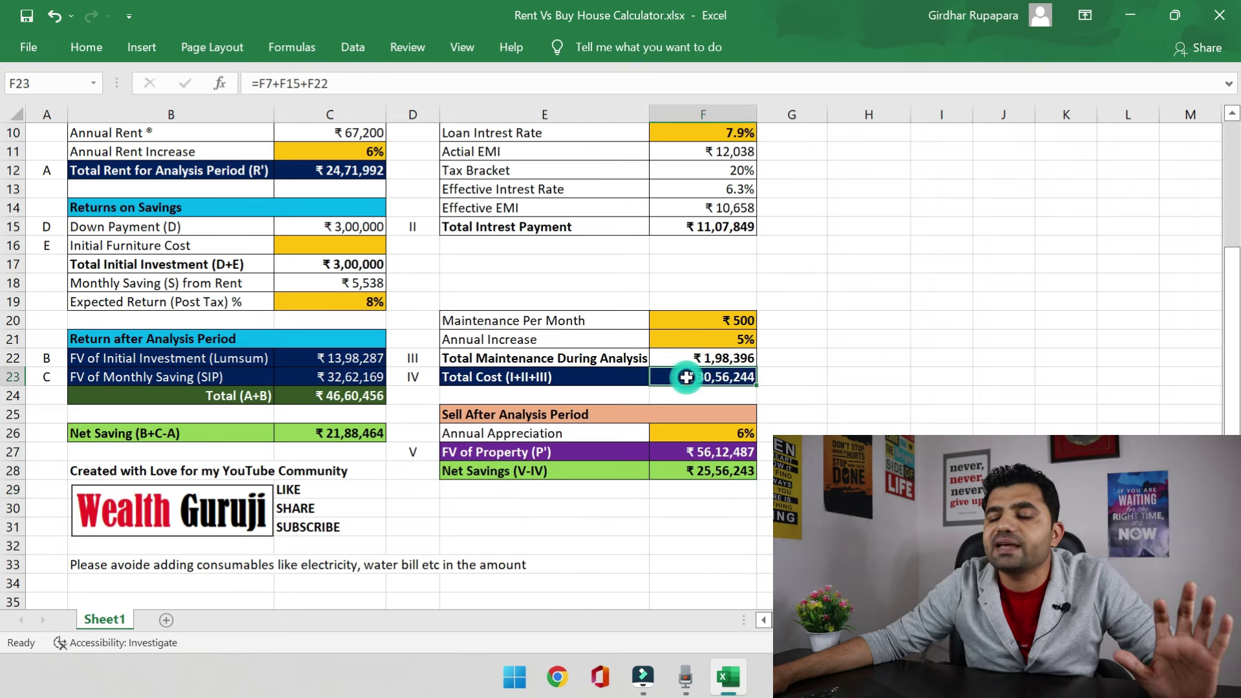
click(714, 473)
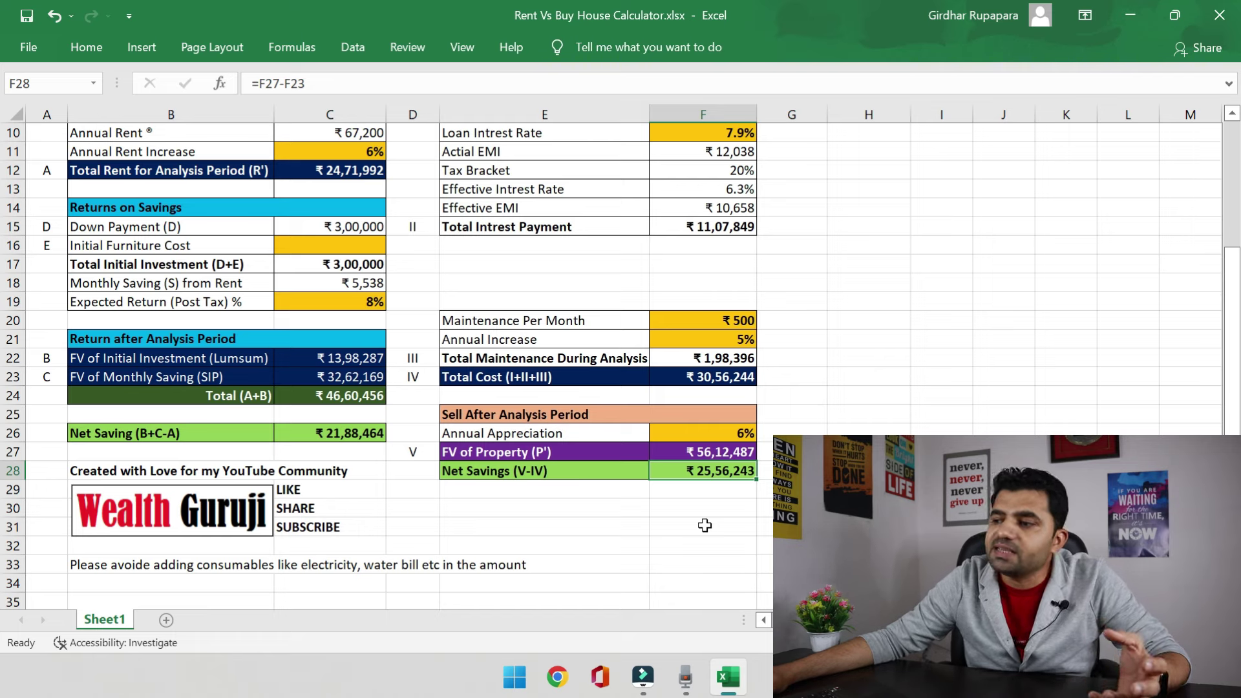
- Examine the formula for total rent over the analysis period and the down payment reference in the Returns on Savings section
scroll(705, 526, up, 3)
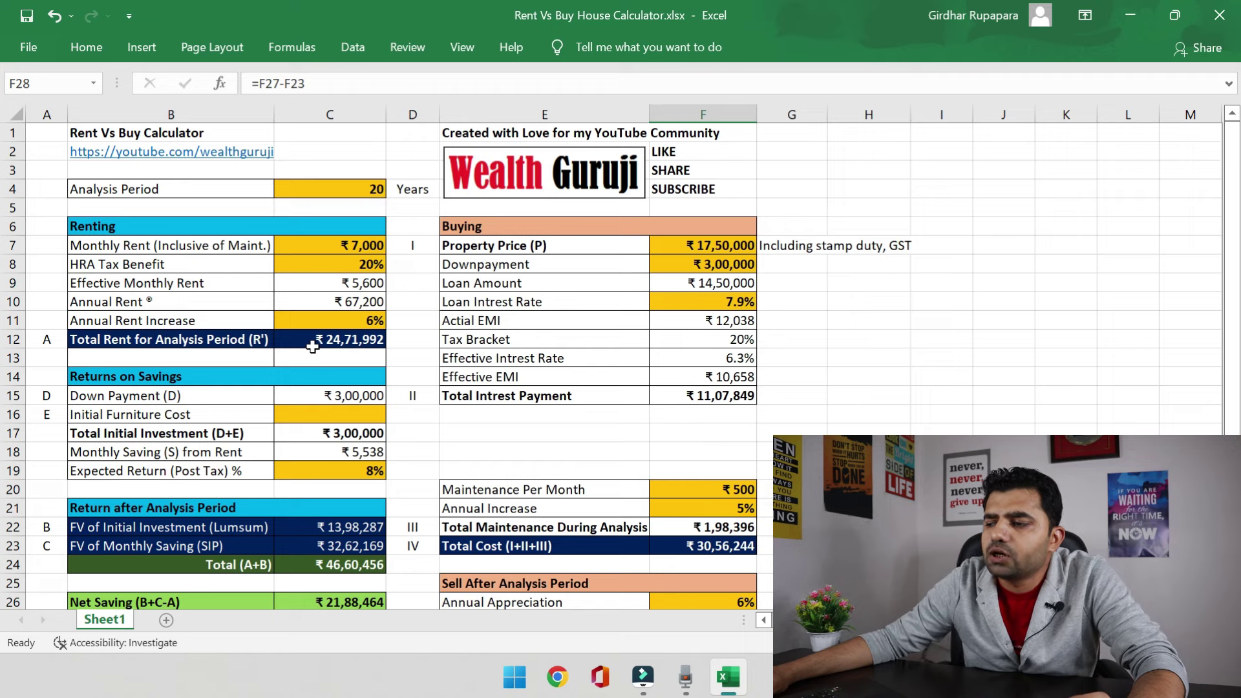
click(313, 346)
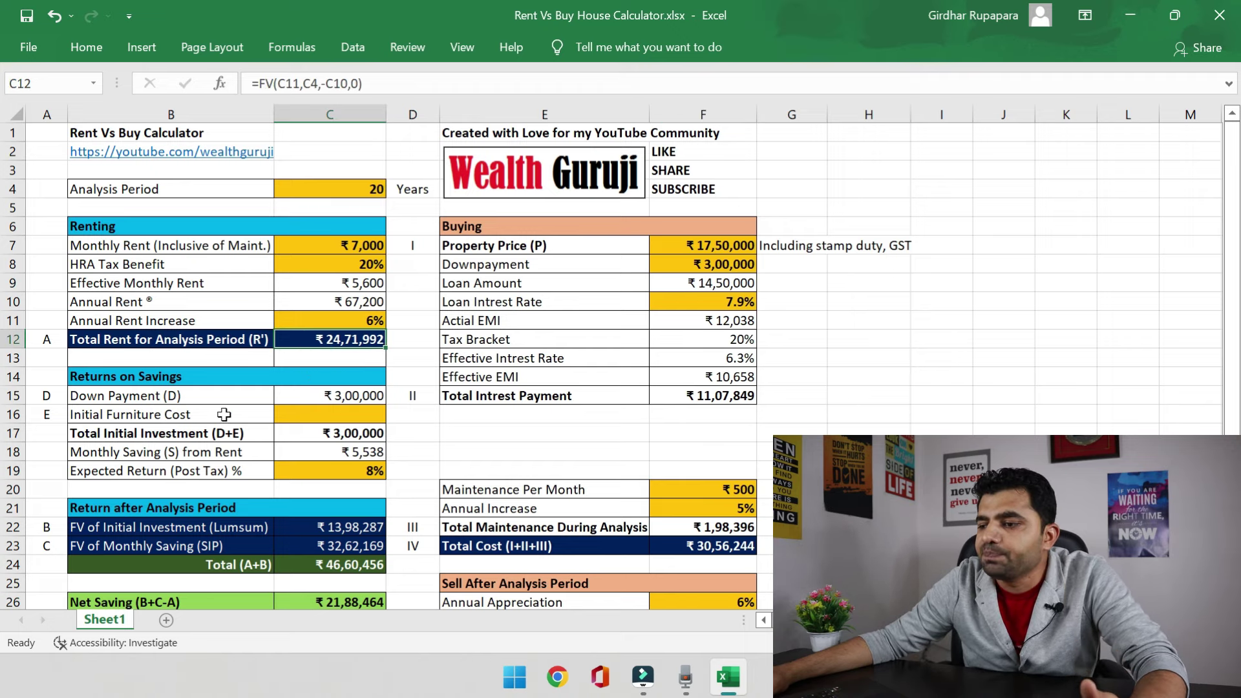
scroll(224, 414, down, 1)
click(234, 334)
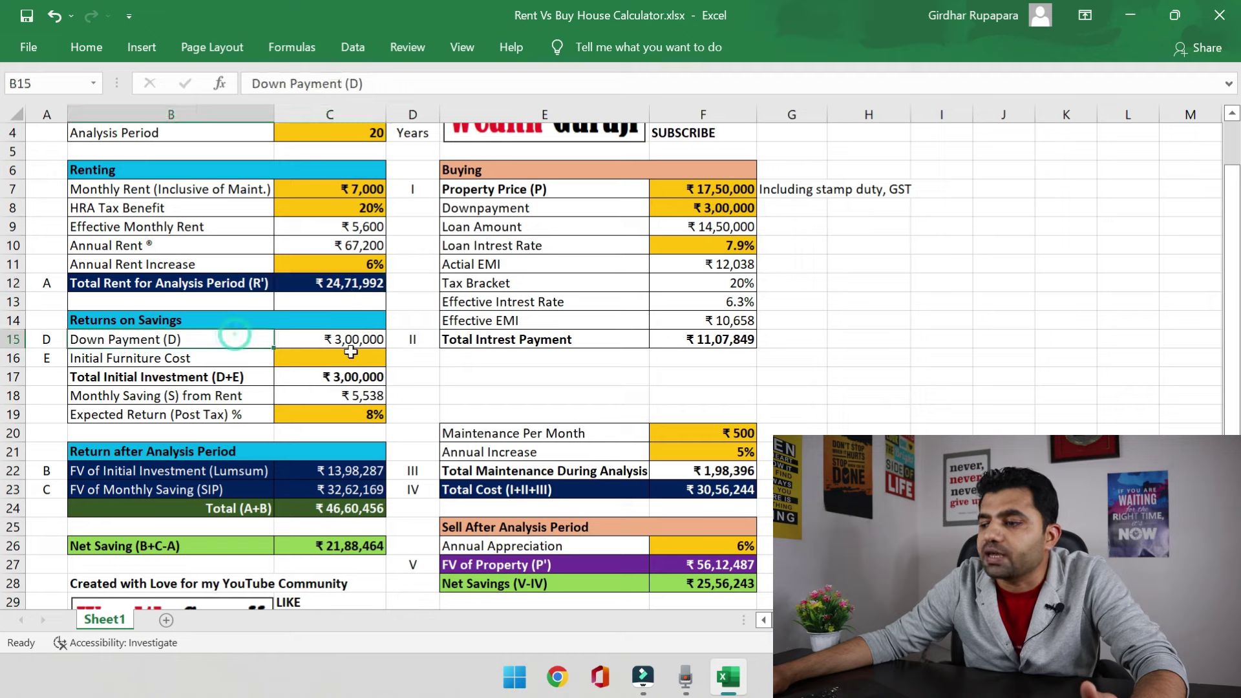
click(349, 346)
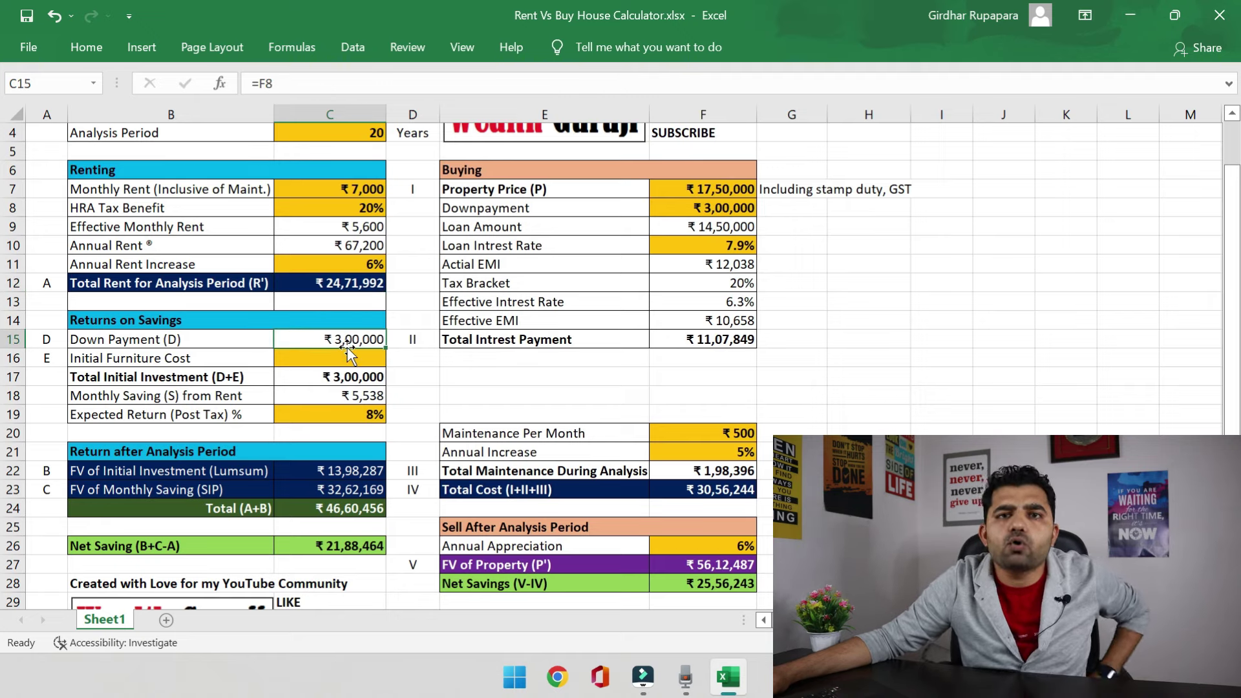
- Set the Initial Furniture Cost in the Returns on Savings section to 100000
scroll(343, 340, up, 1)
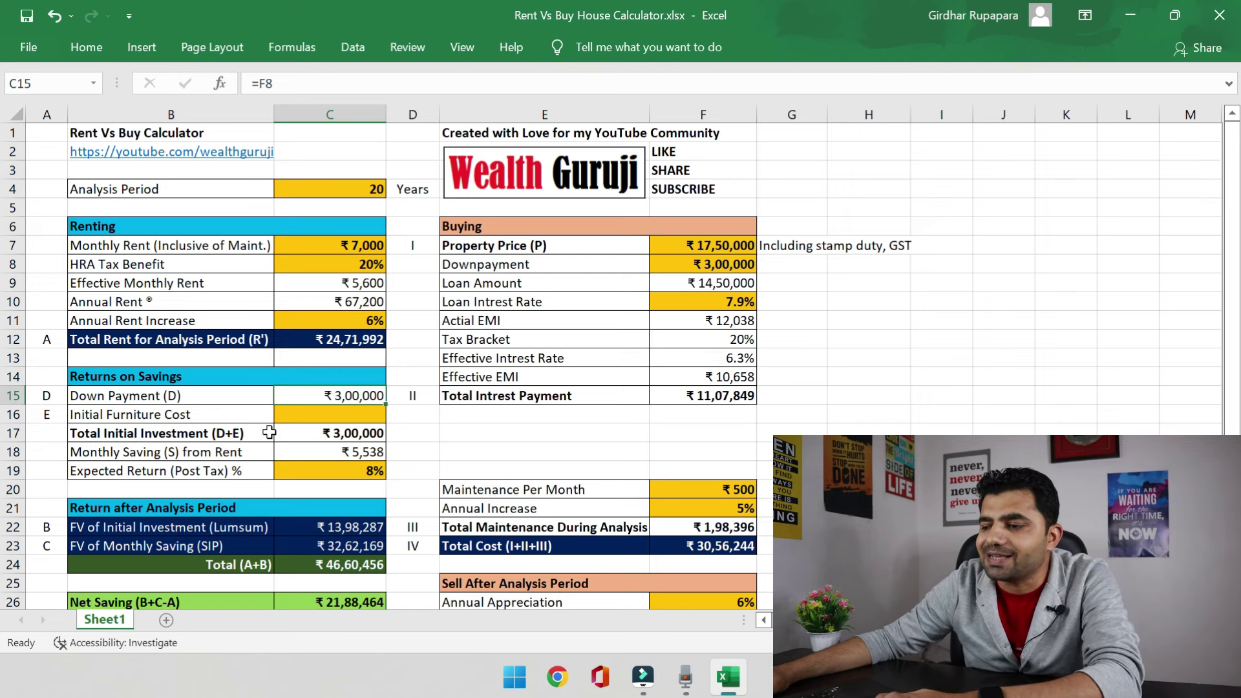
click(295, 415)
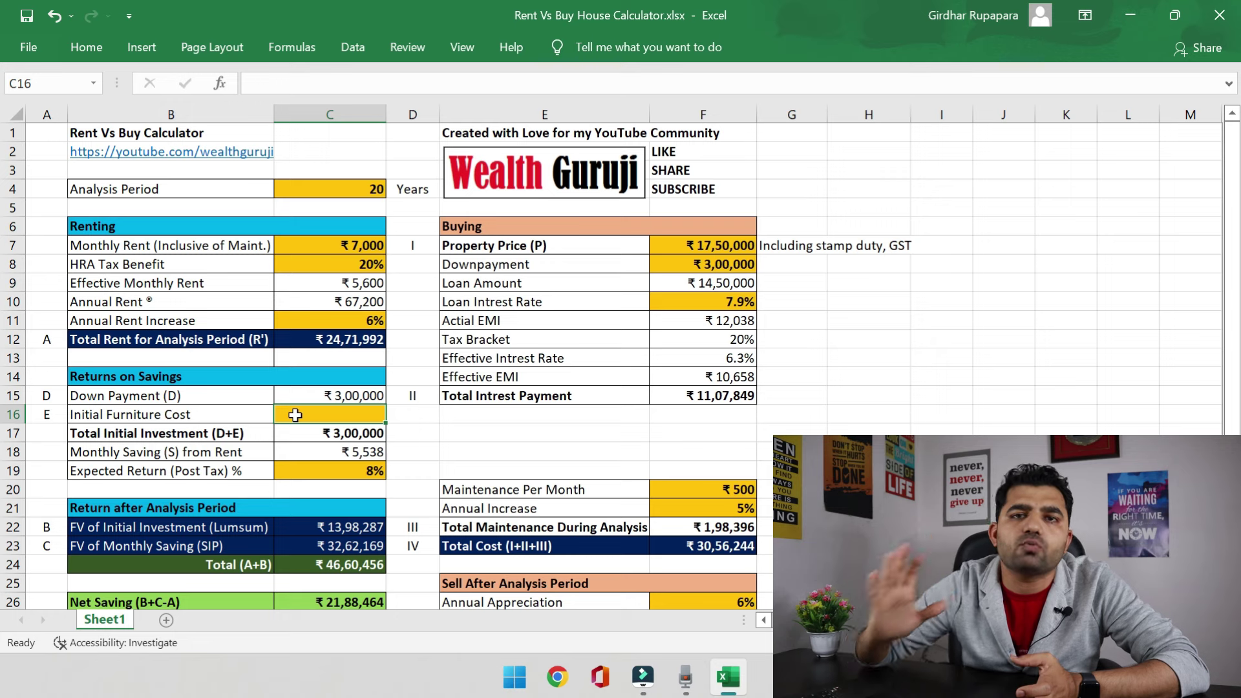
text(1,00,)
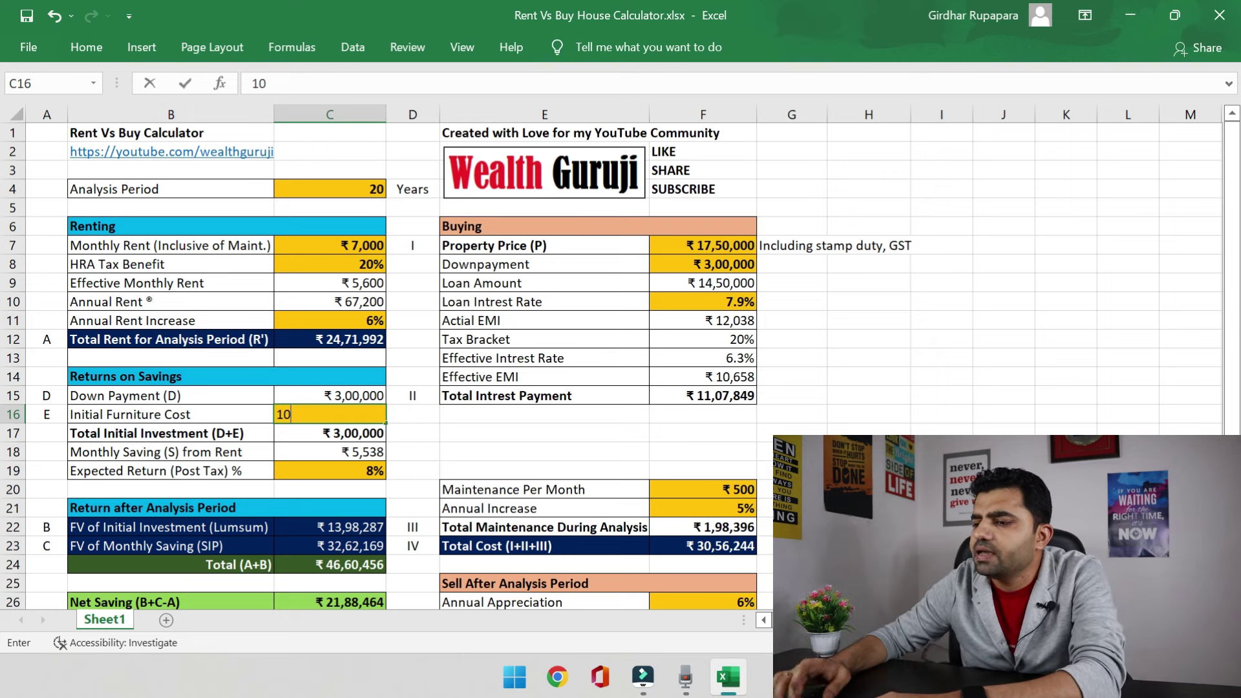
text(0000)
key(Return)
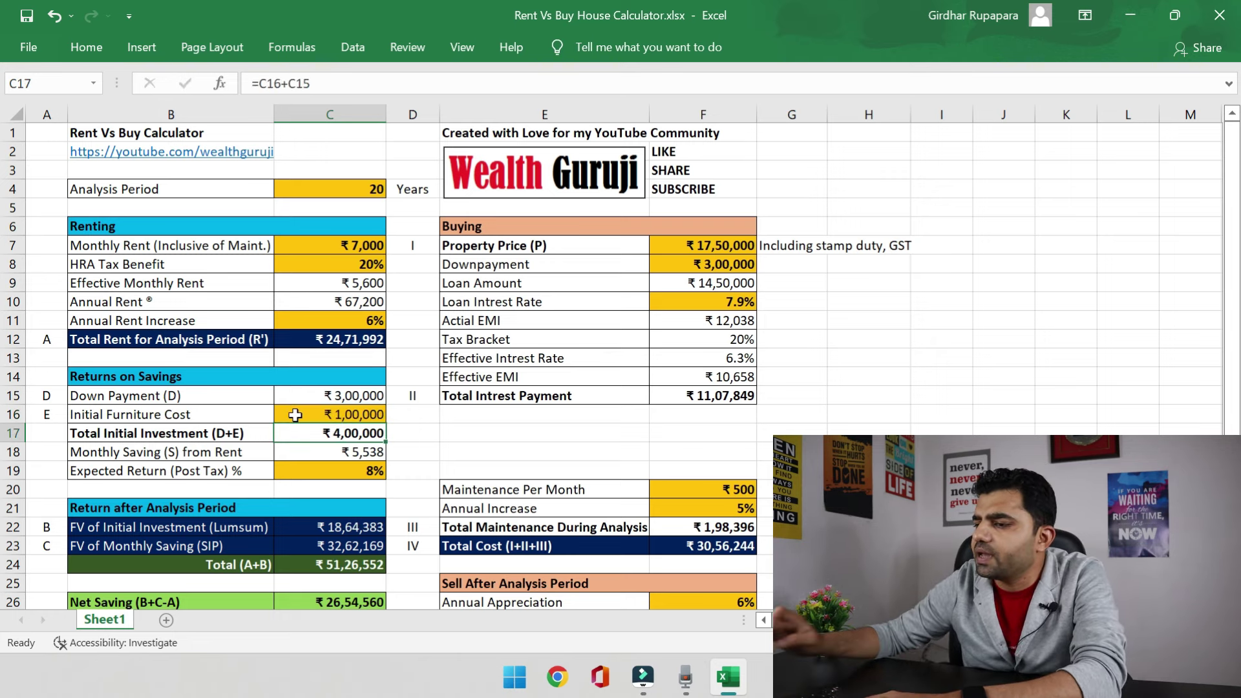
- Examine the total initial investment, expected return and monthly saving cells, tracing the saving to the actual EMI, maintenance and monthly rent
click(201, 430)
click(351, 431)
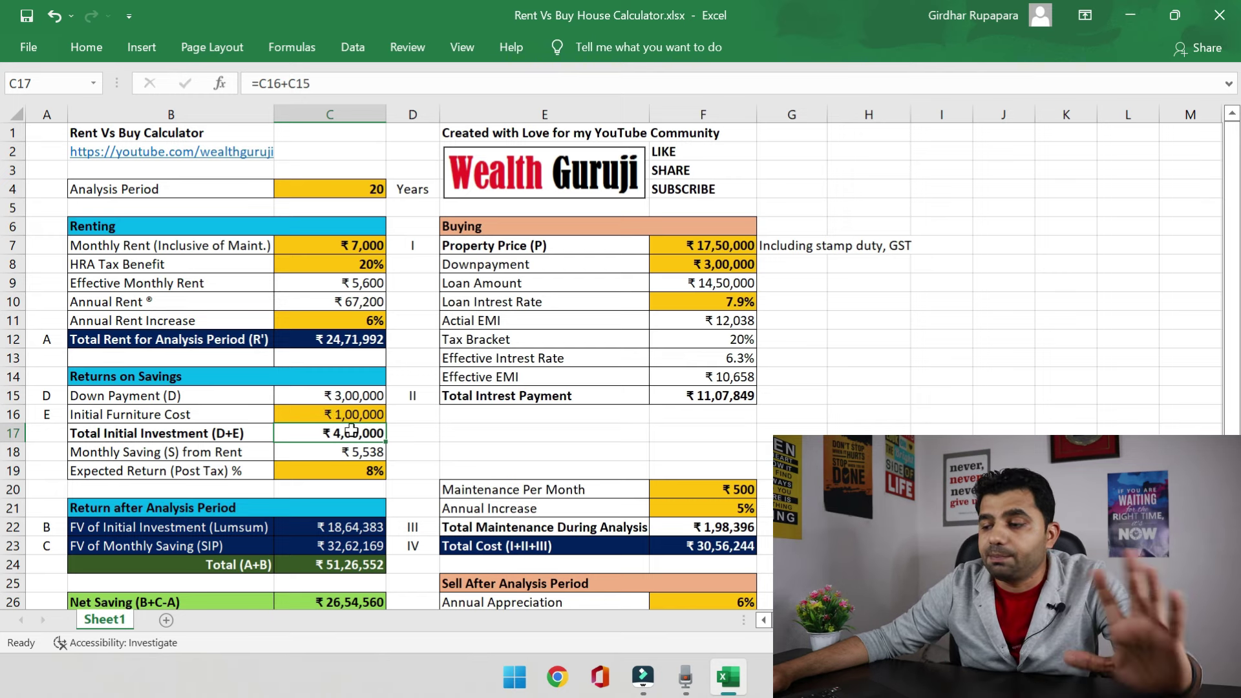
click(180, 455)
click(283, 449)
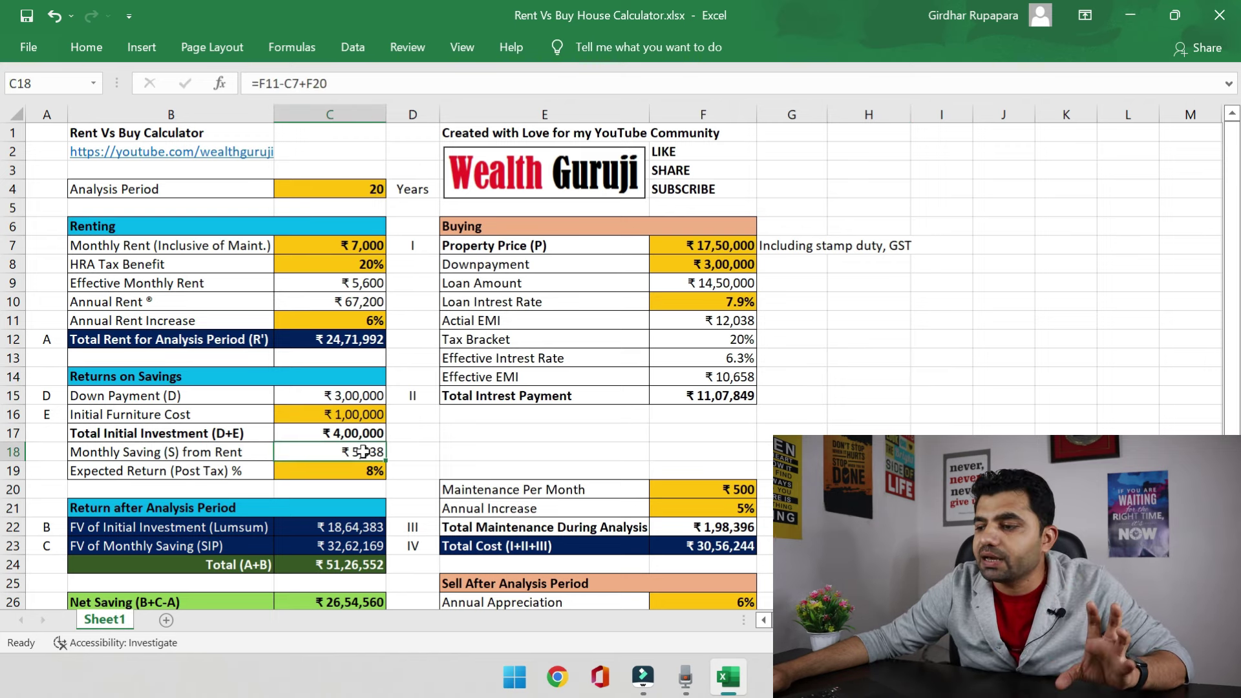
click(692, 321)
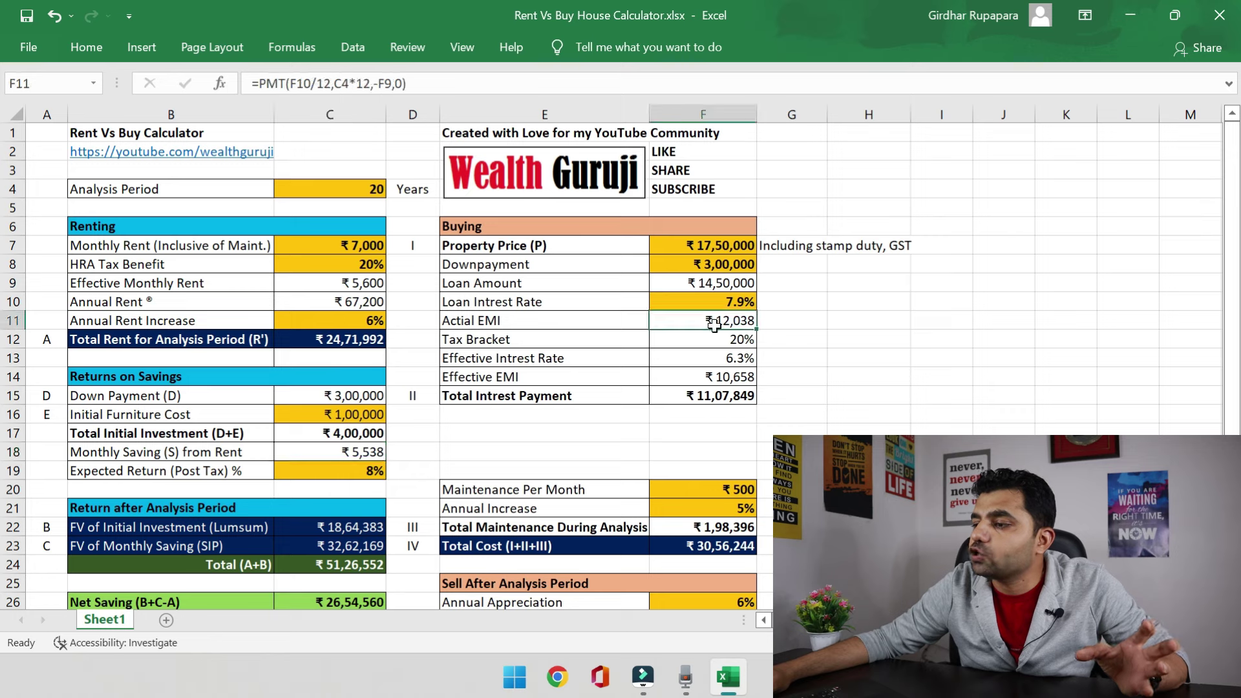
click(704, 486)
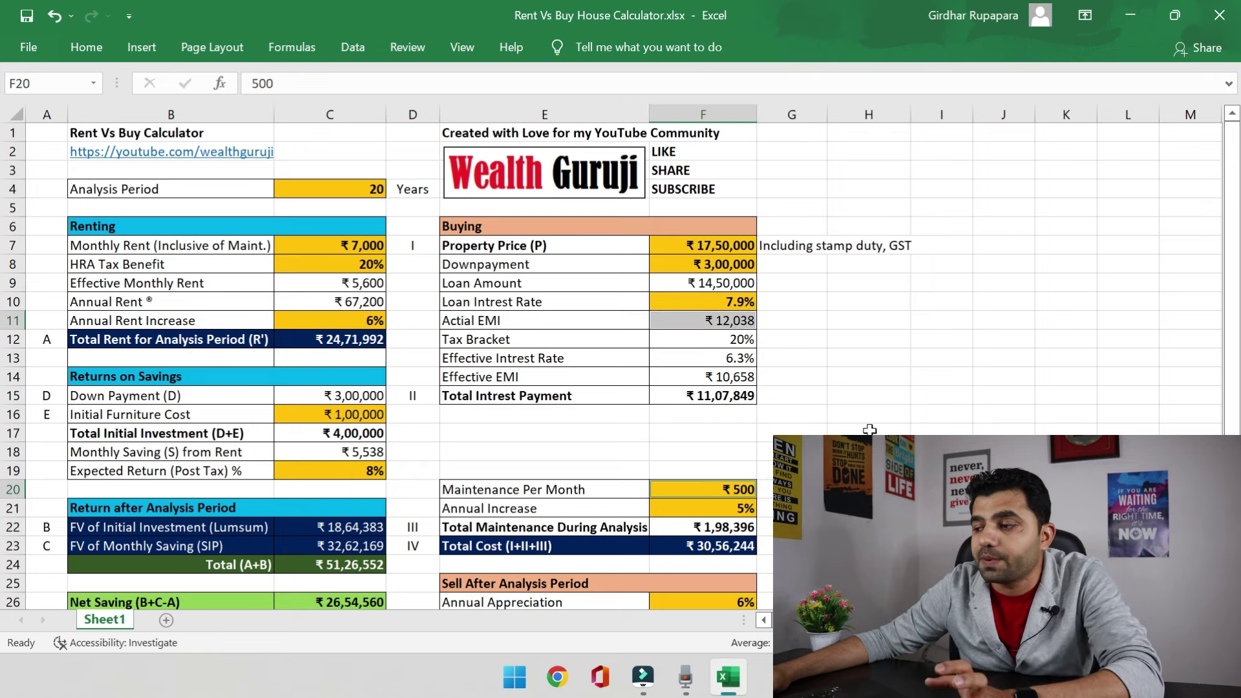
click(297, 252)
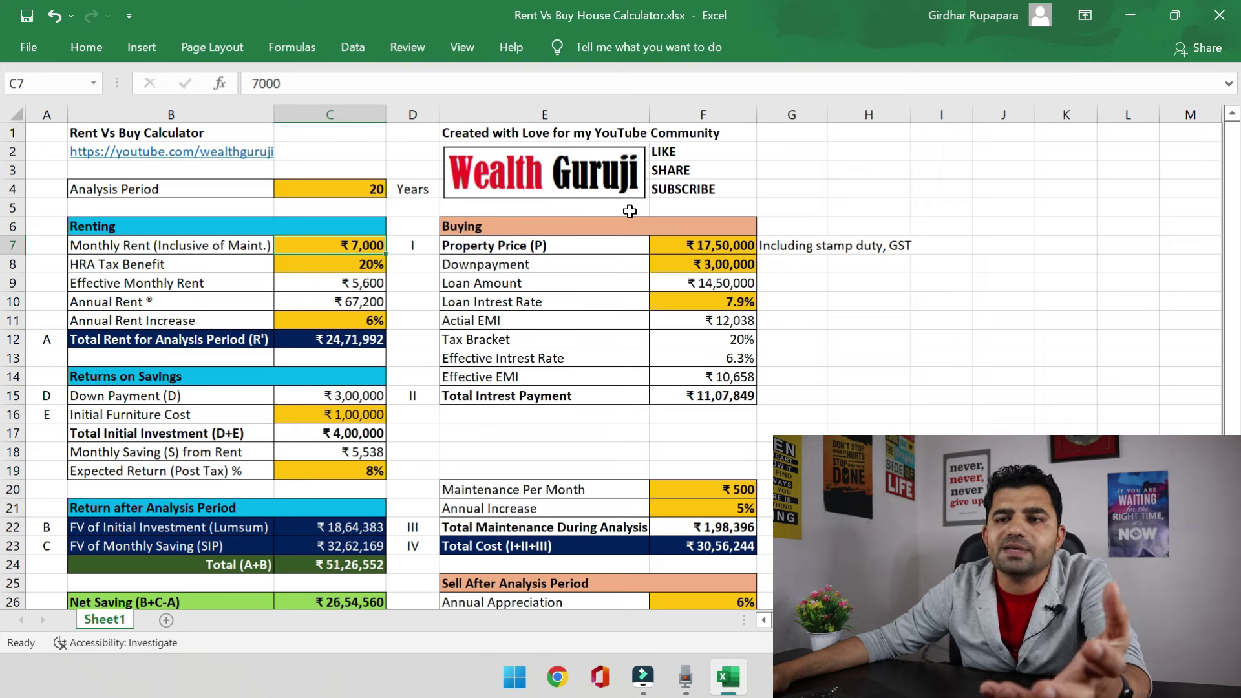
click(372, 452)
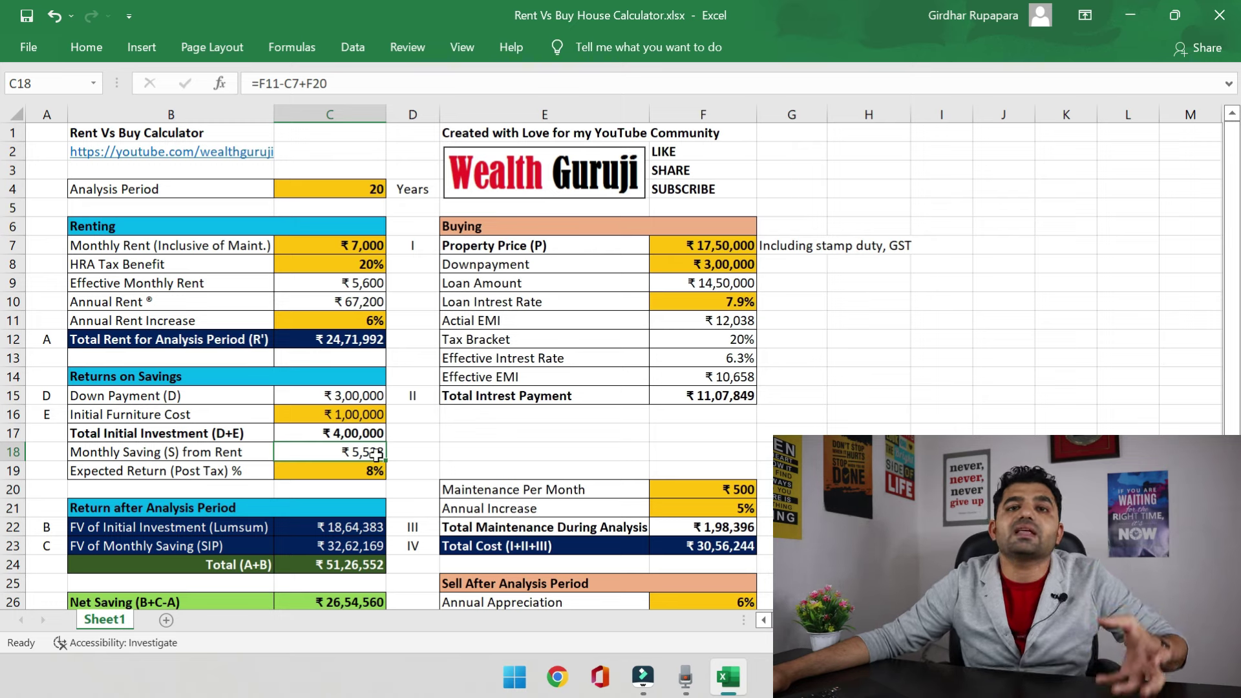
click(234, 477)
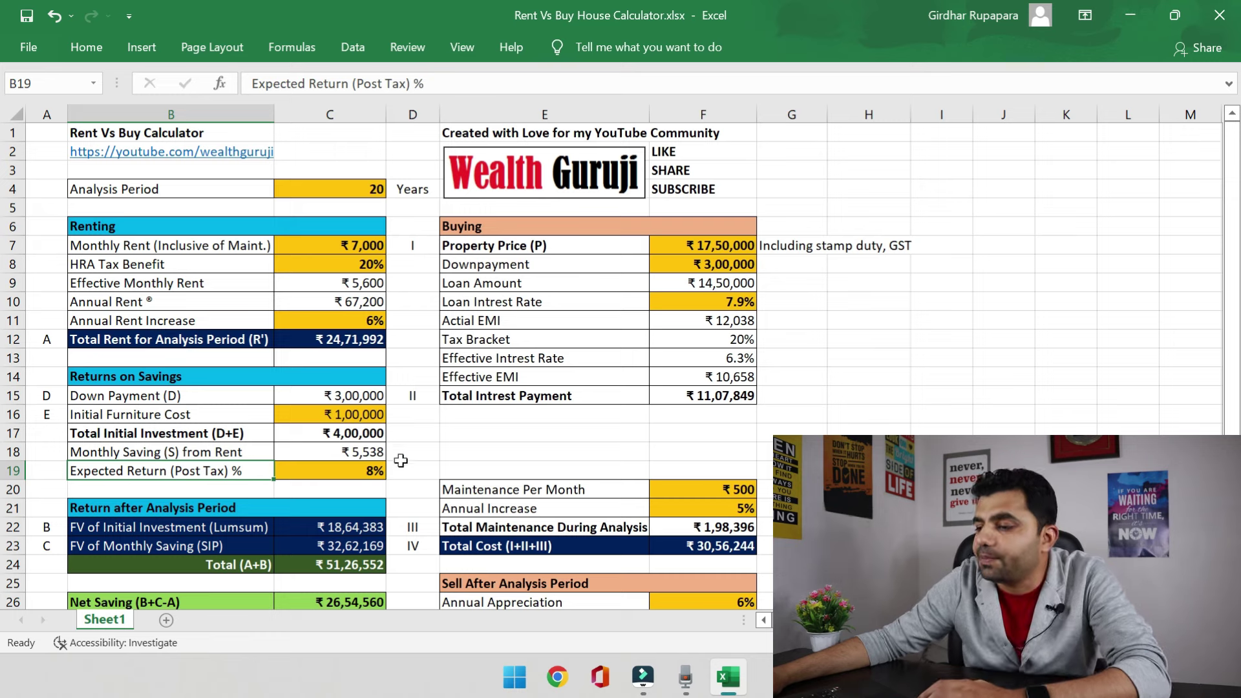
click(336, 468)
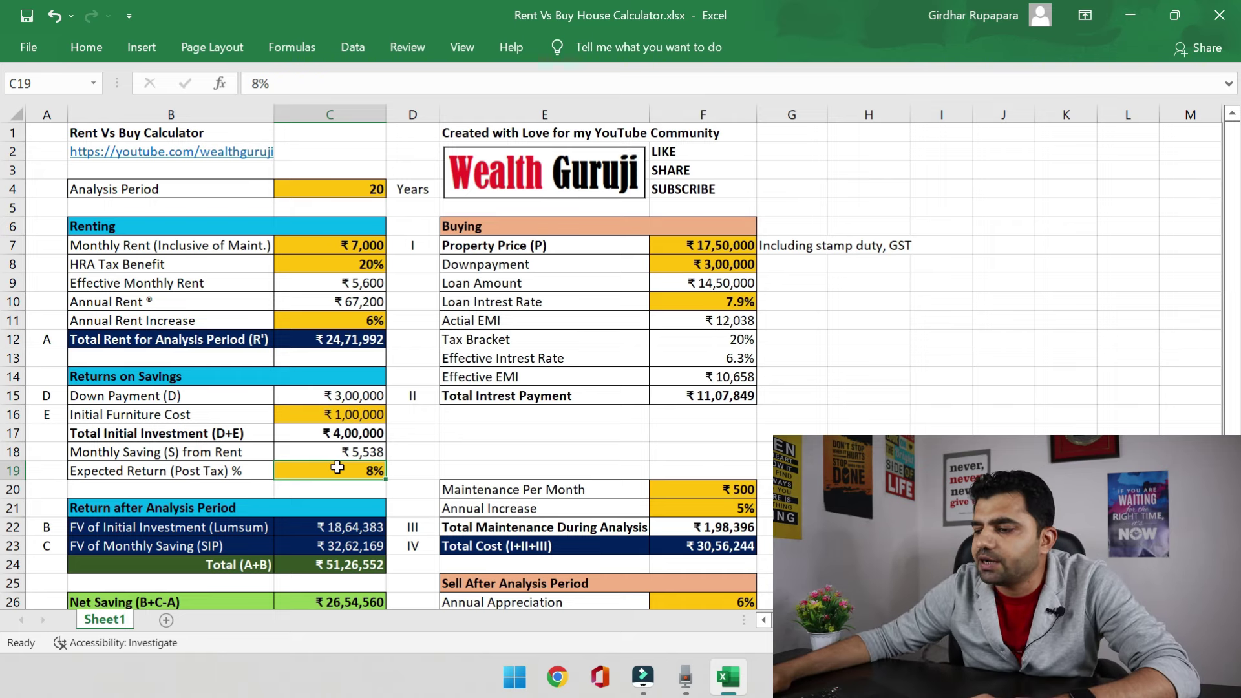
- Examine the future value formulas for the lump-sum initial investment and the monthly SIP saving, tracing each to its source amount
scroll(336, 467, down, 1)
drag(257, 470, 261, 495)
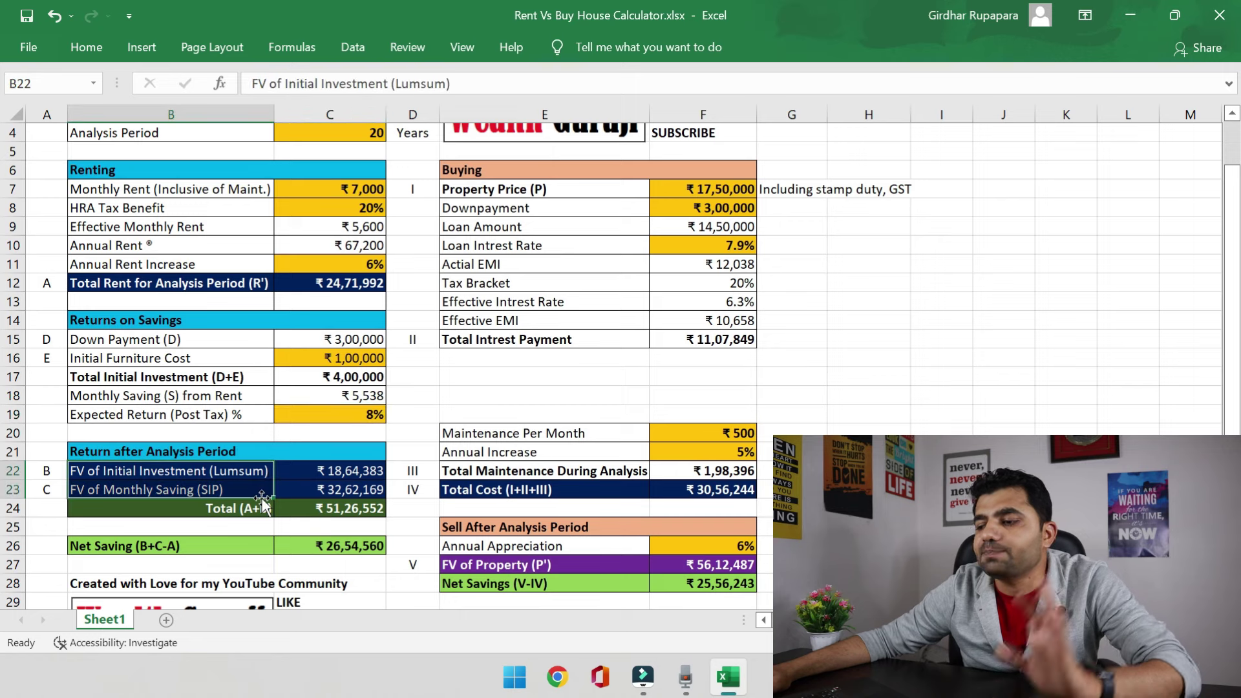
click(331, 375)
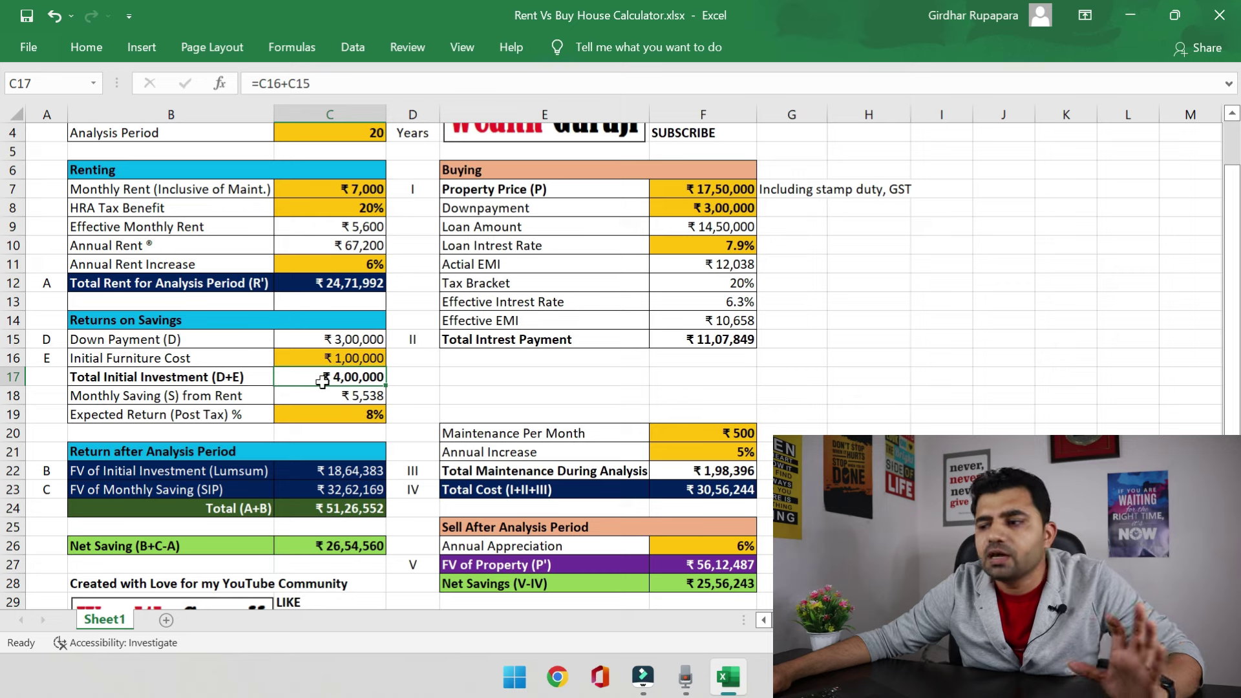
click(360, 464)
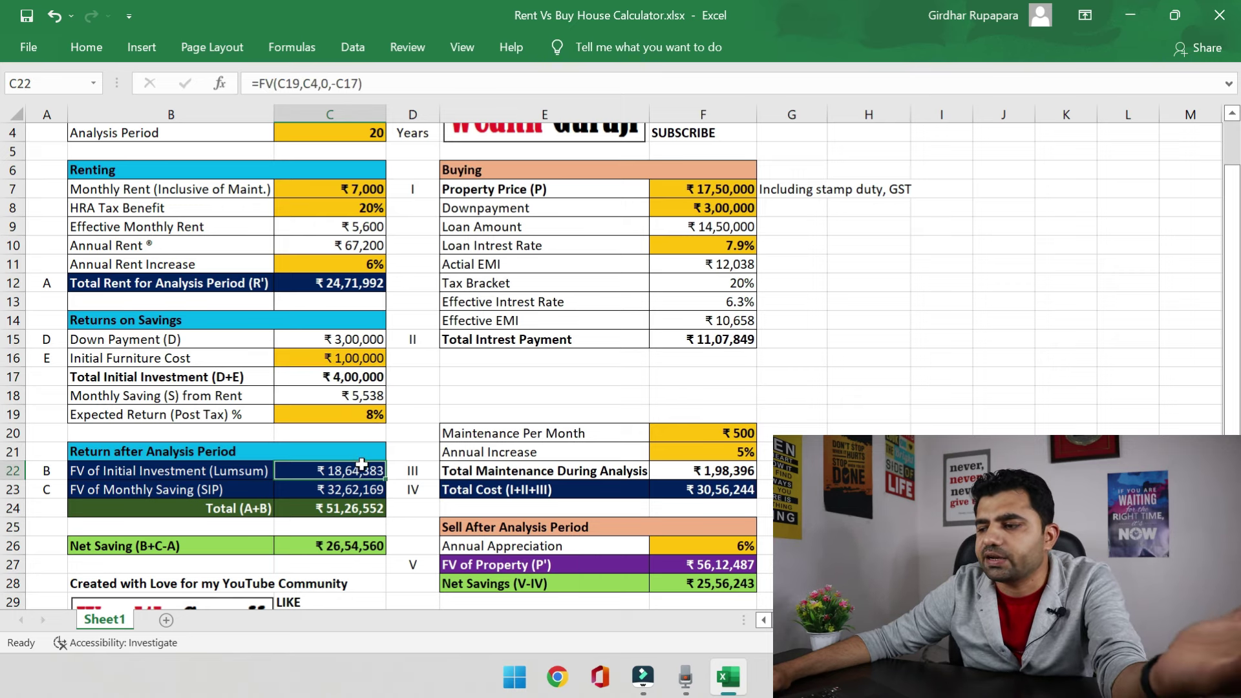
click(263, 469)
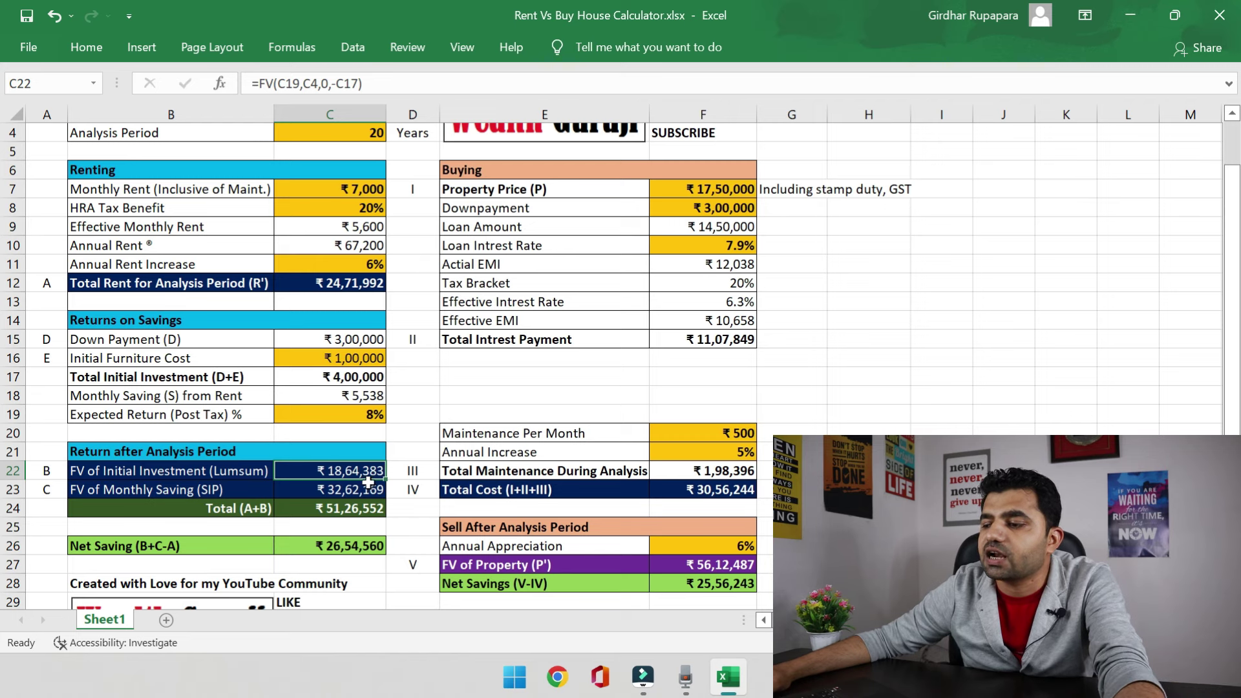
click(182, 496)
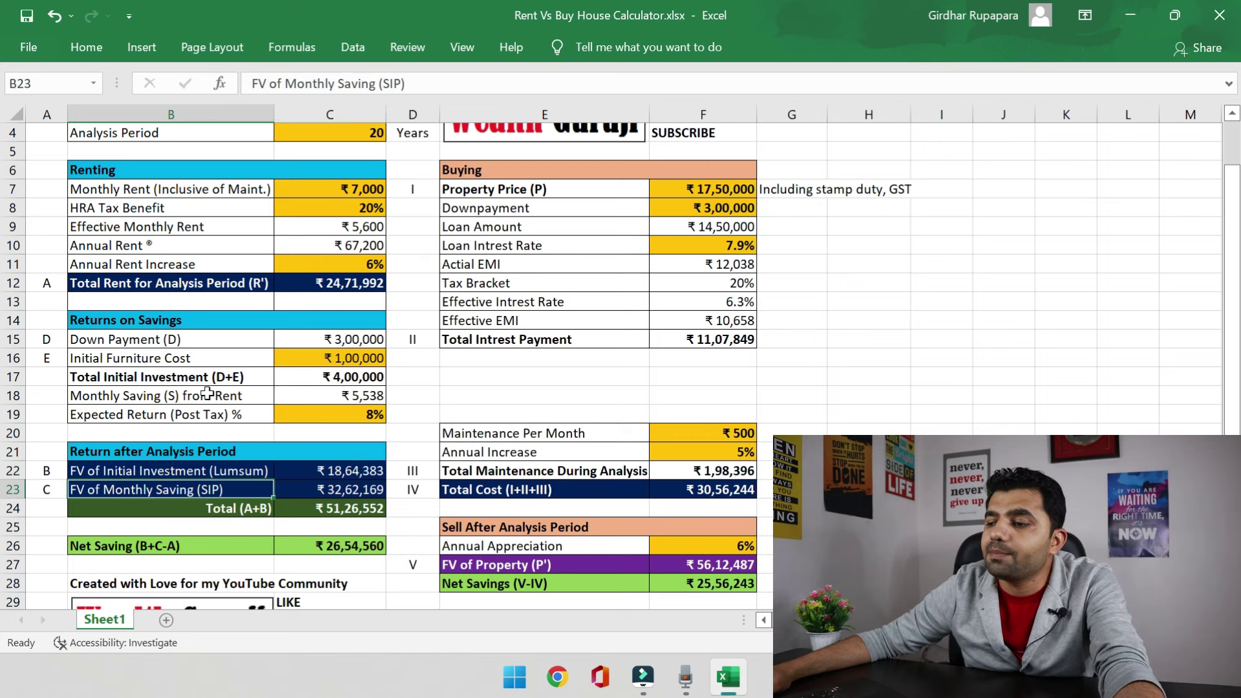
click(322, 396)
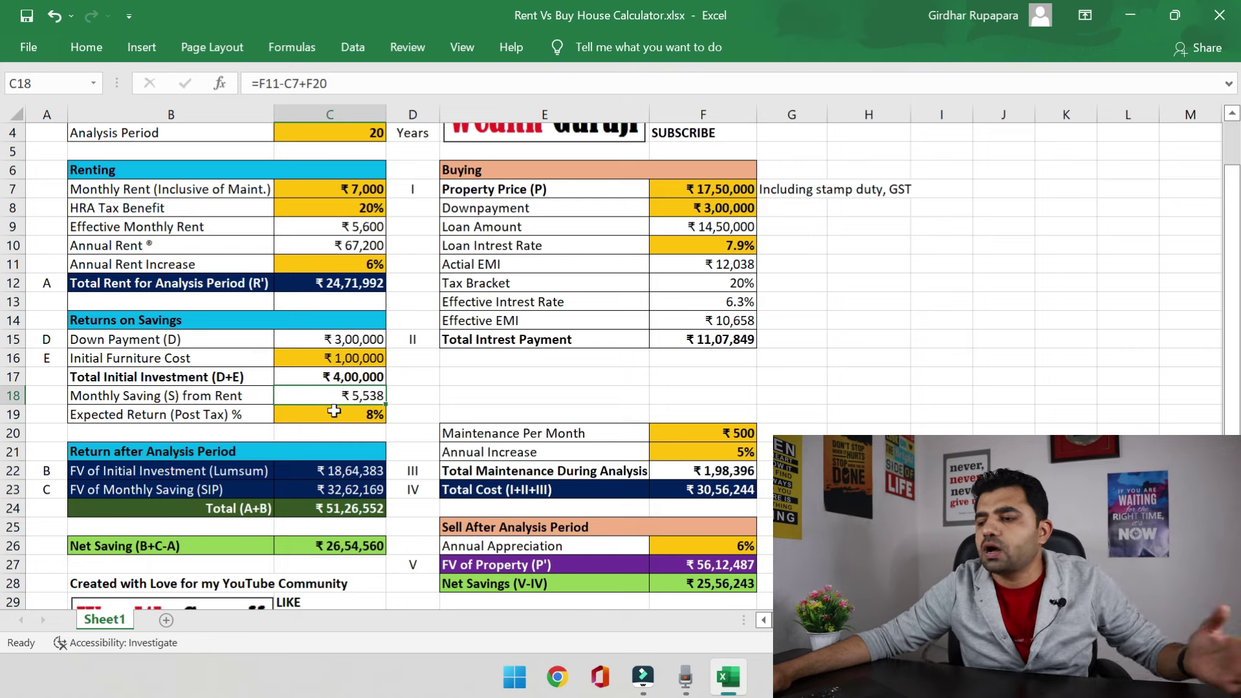
click(355, 482)
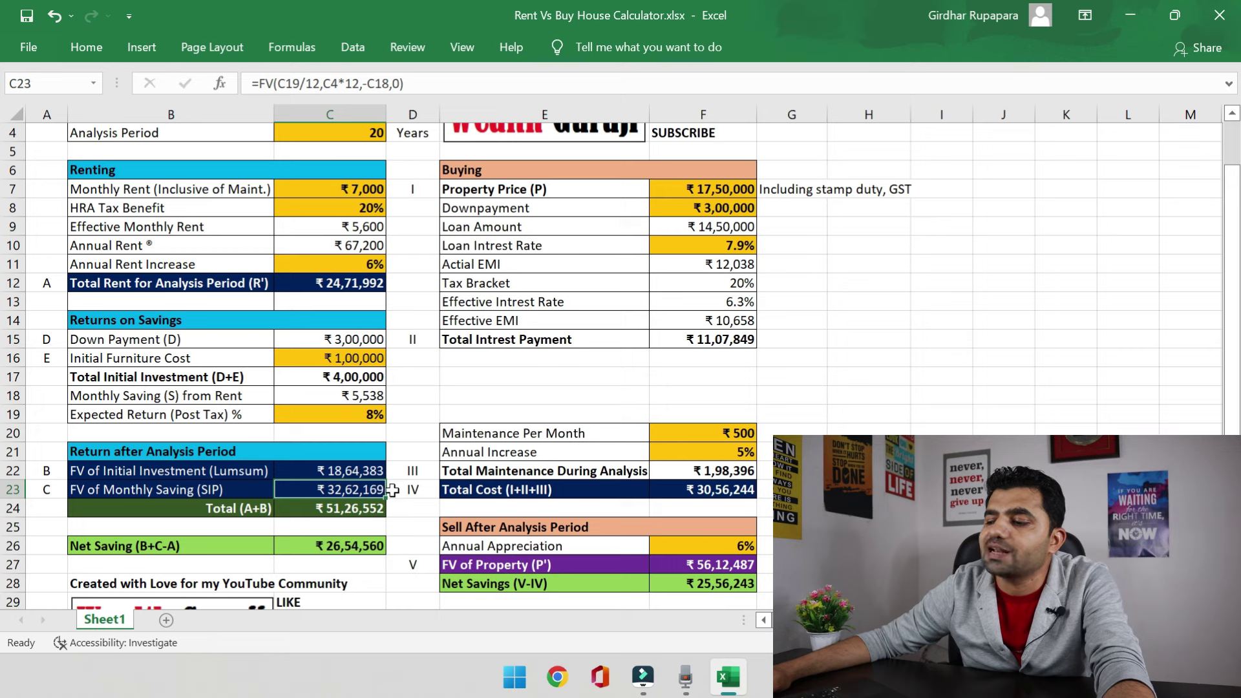
- Examine how the renting option's total return and total rent feed into its net saving, for comparison with the buying side
drag(359, 471, 354, 489)
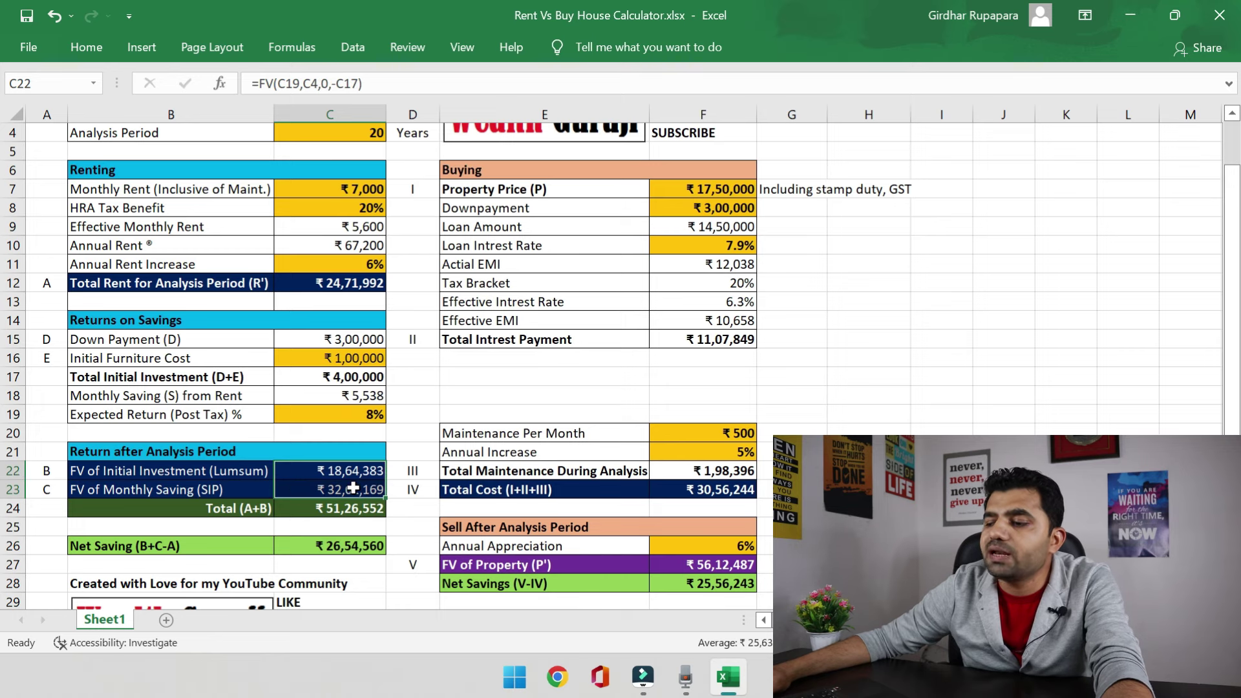
click(350, 506)
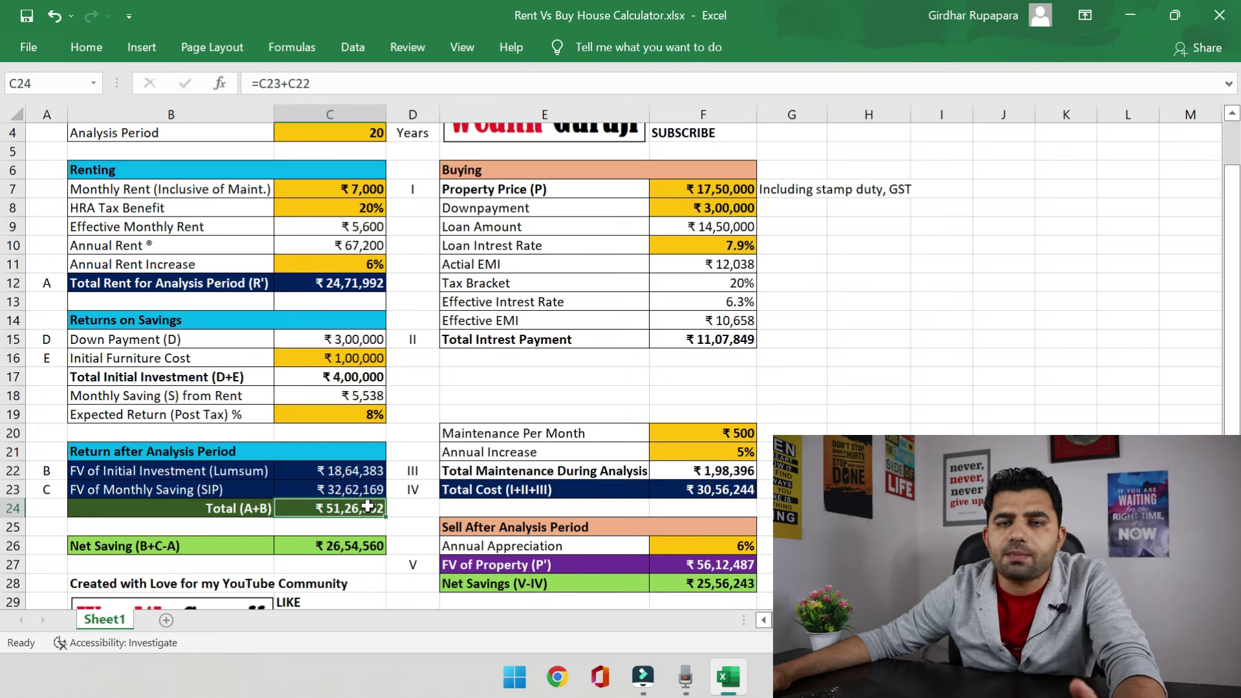
click(320, 289)
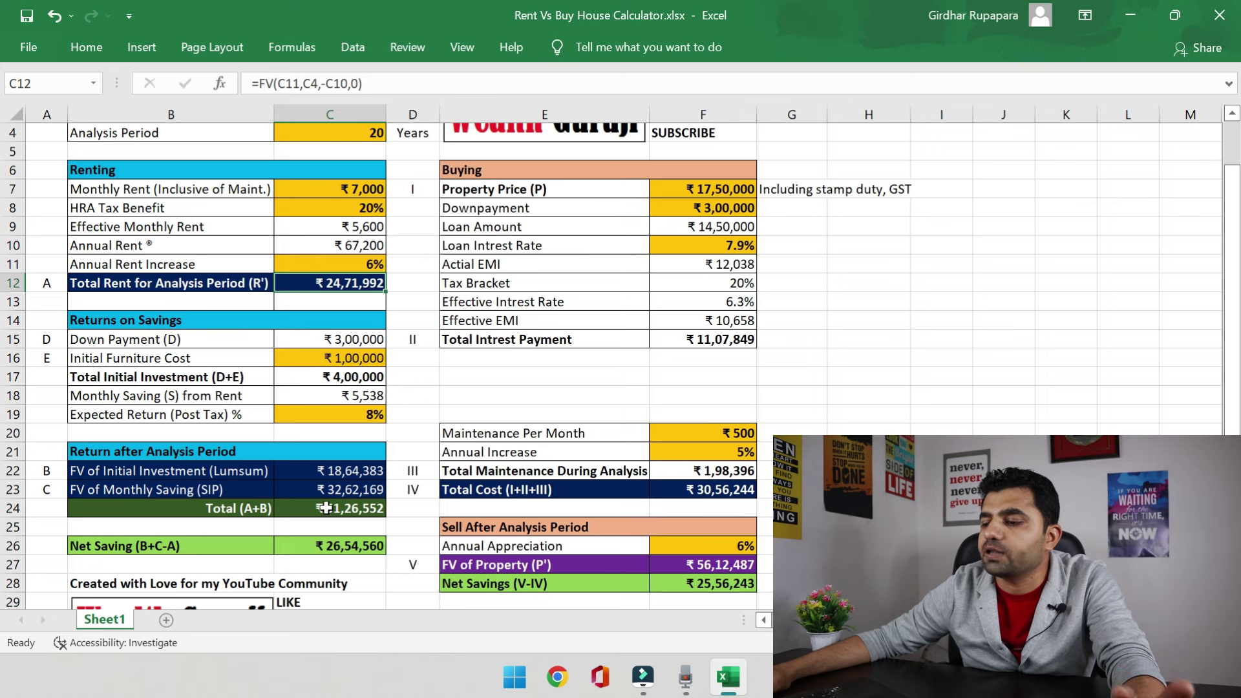
click(346, 546)
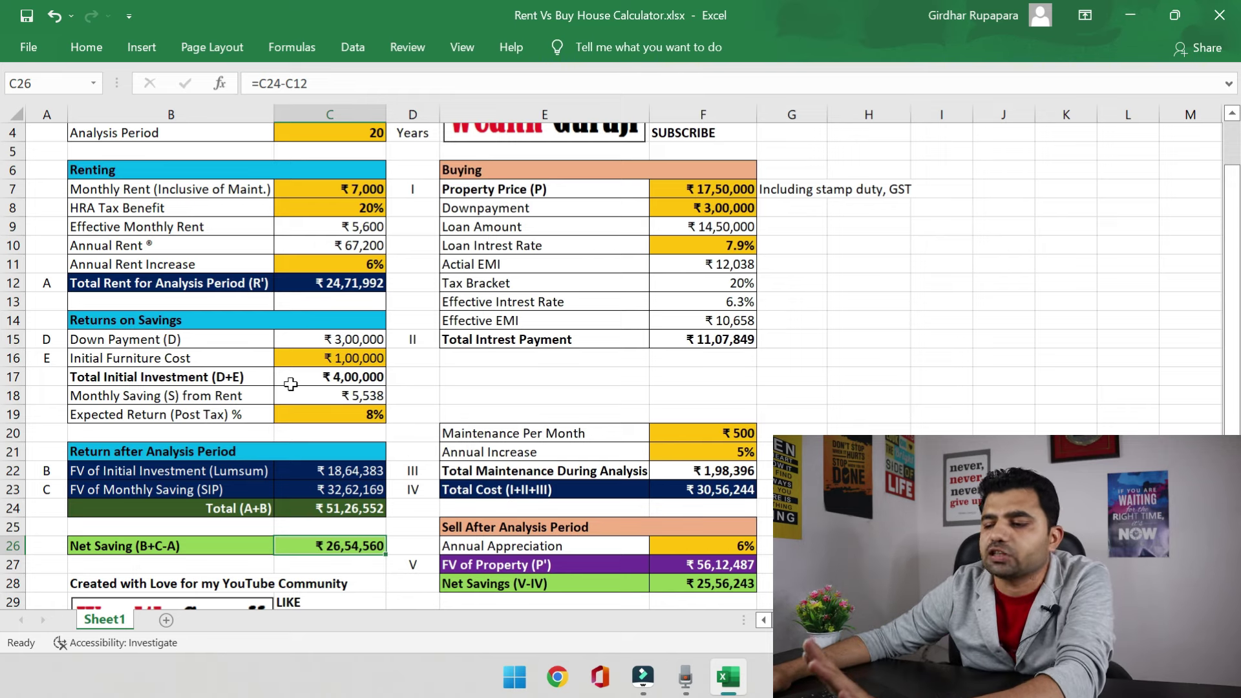
scroll(291, 384, down, 1)
scroll(291, 384, down, 2)
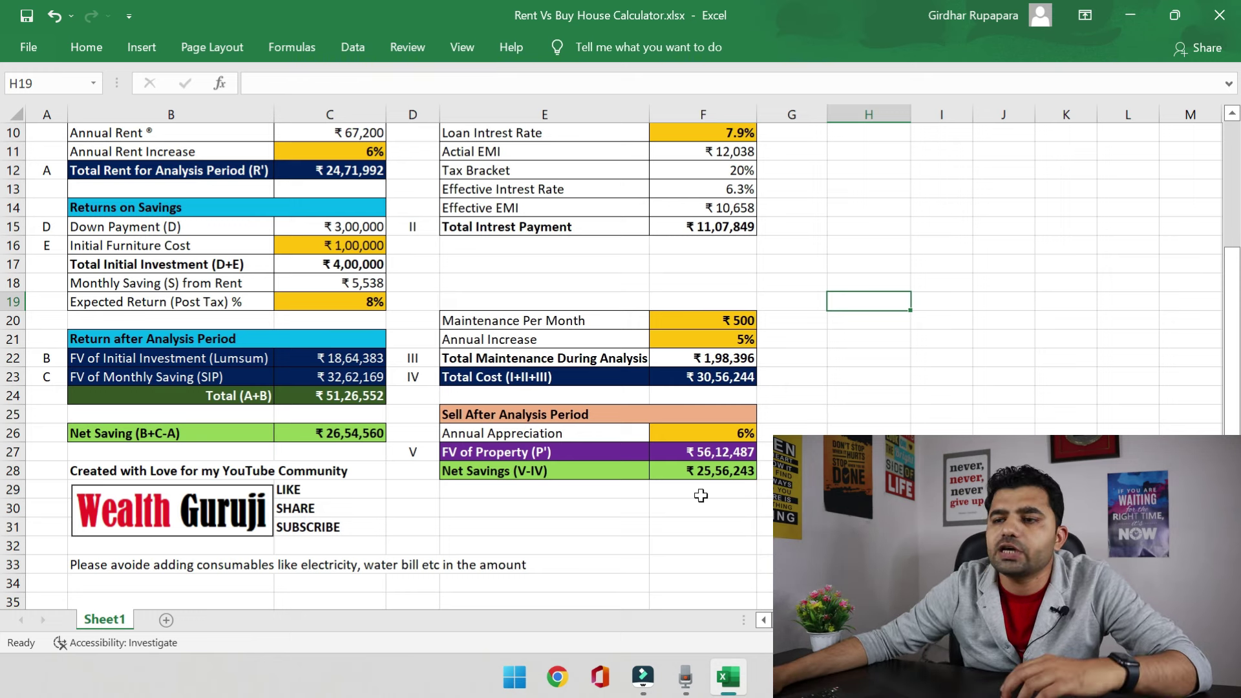
- Set the property's annual appreciation to 10% and check the net savings from buying
click(733, 434)
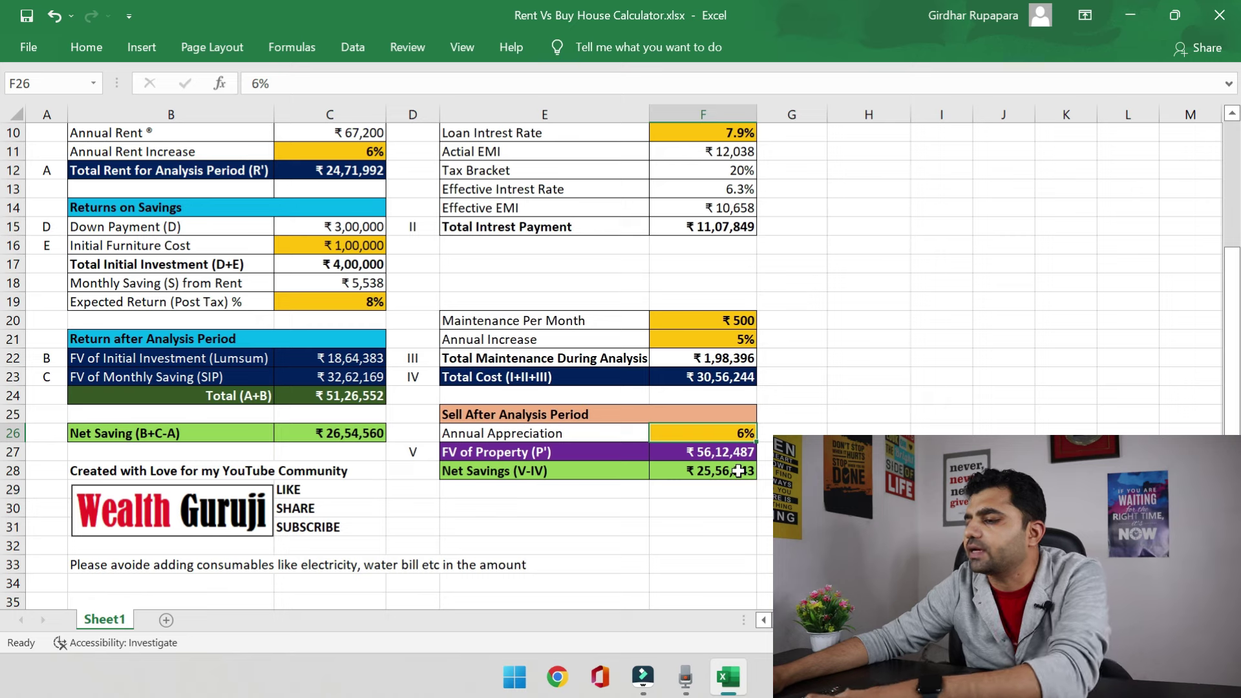
text(10)
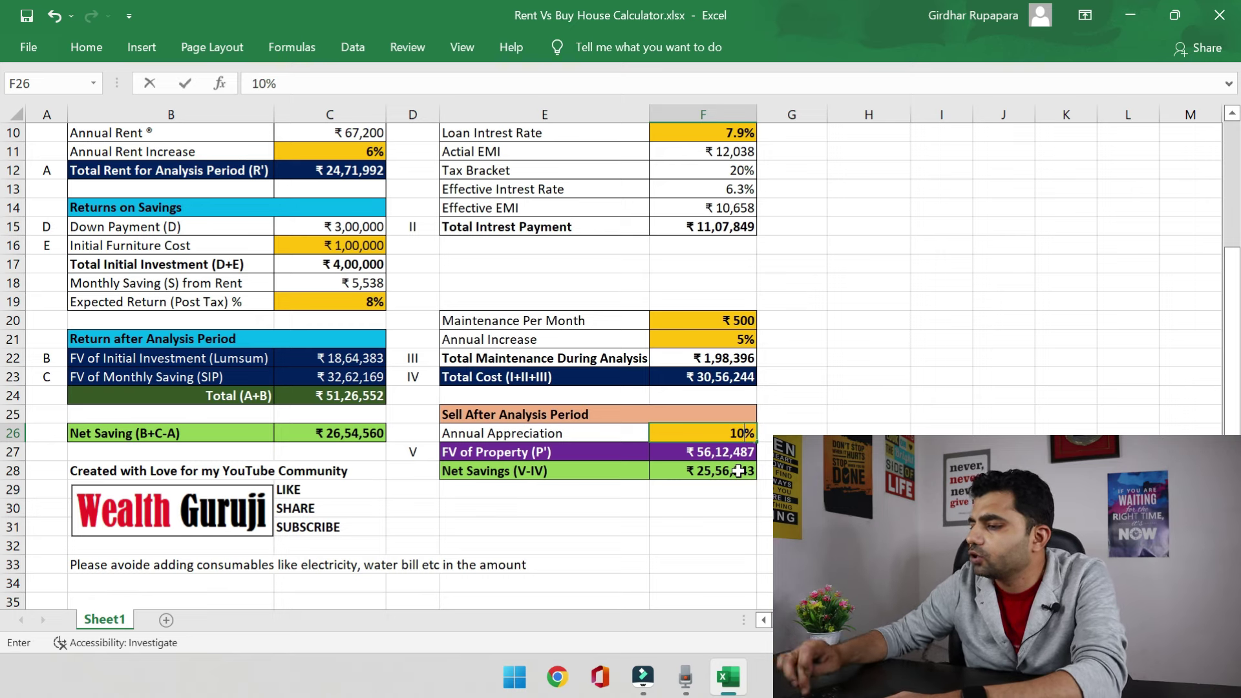
key(Return)
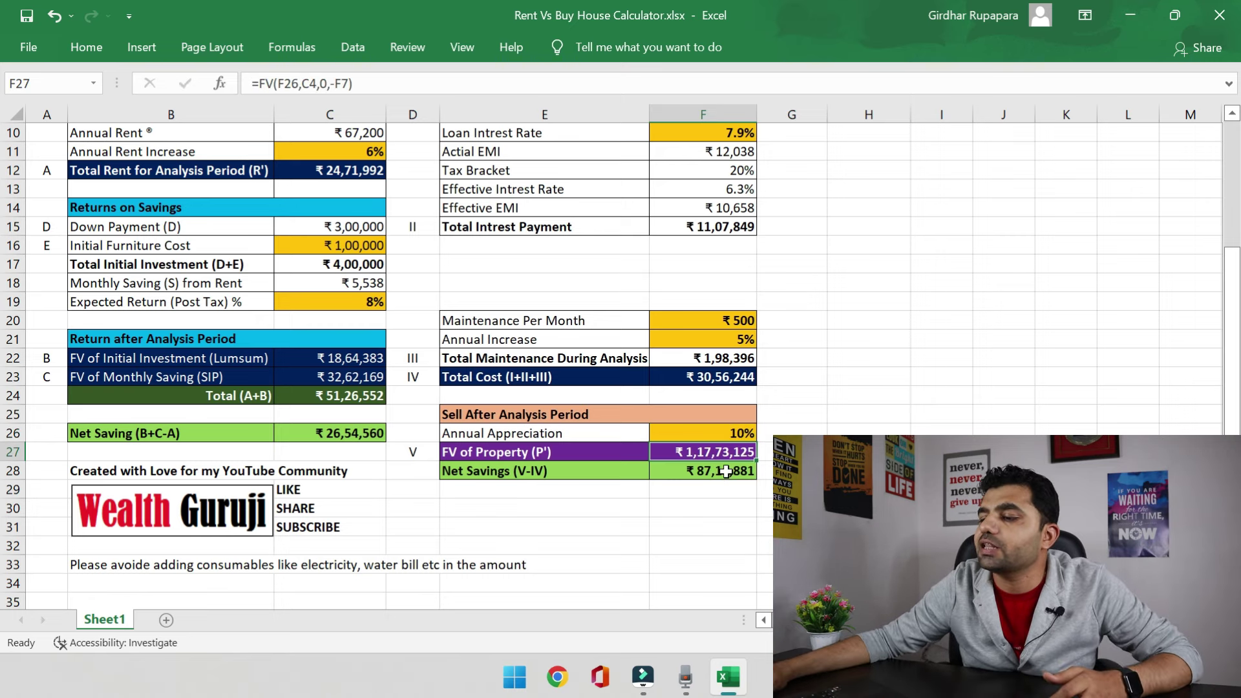
click(724, 470)
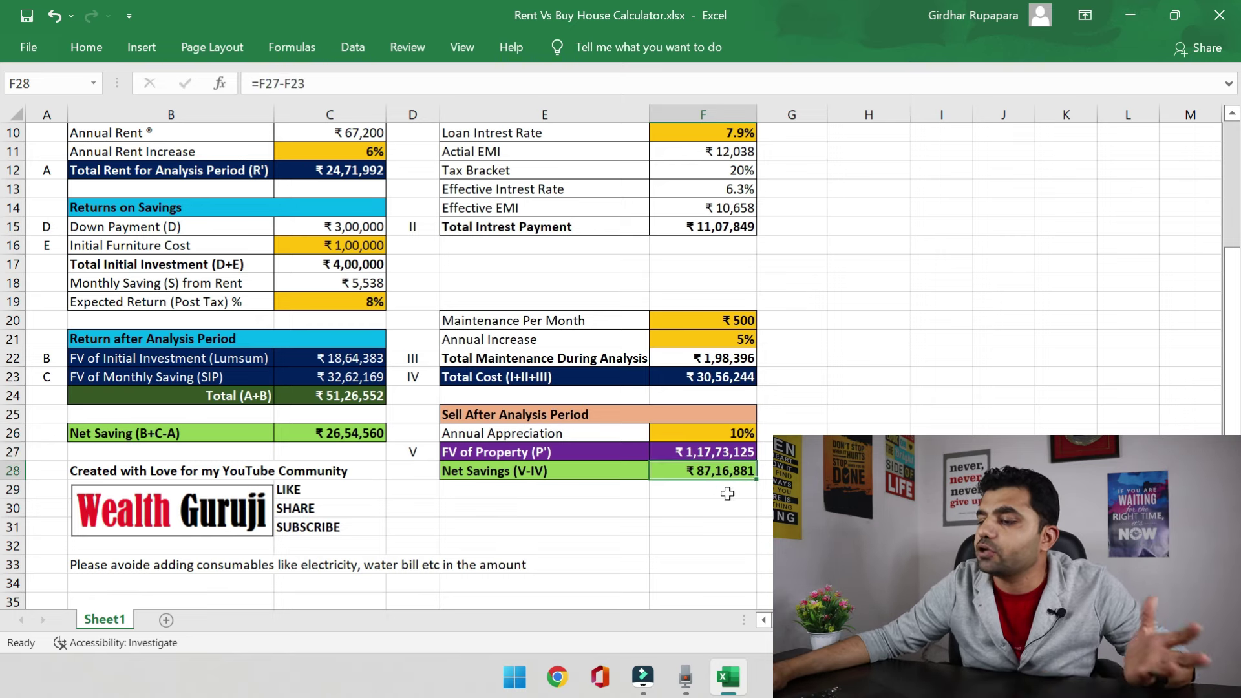
- Set the annual appreciation in the Sell After Analysis Period section to 6%
click(732, 439)
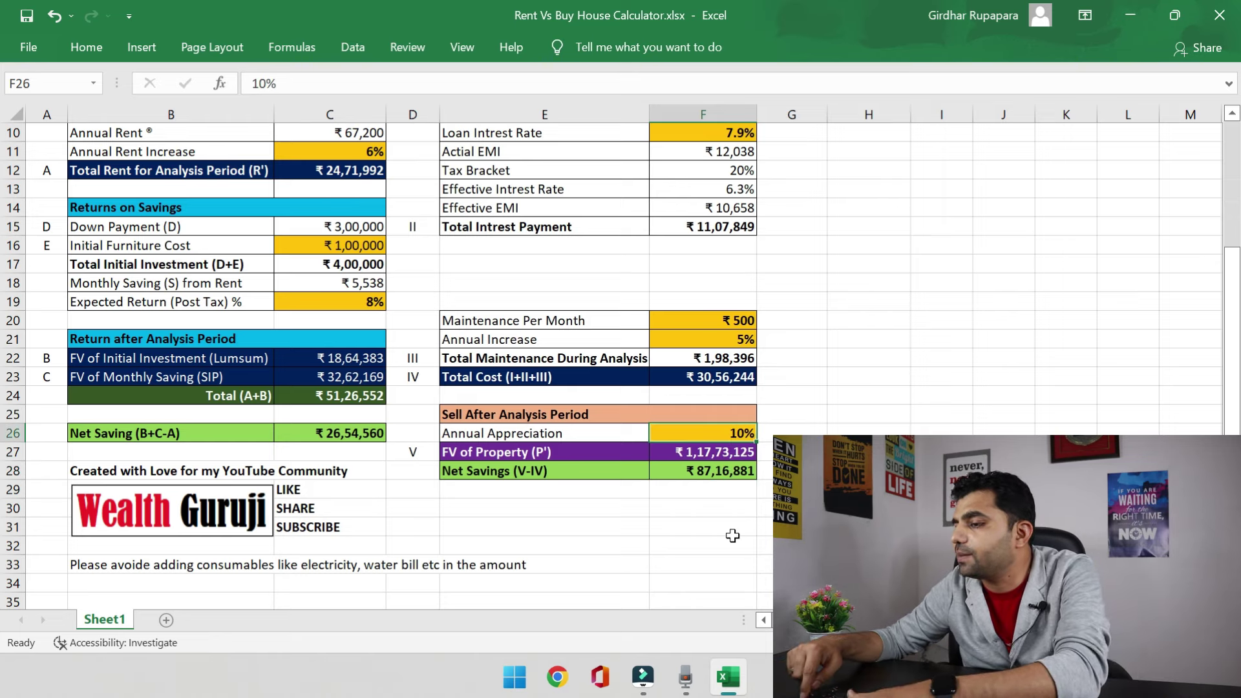
text(6)
key(Return)
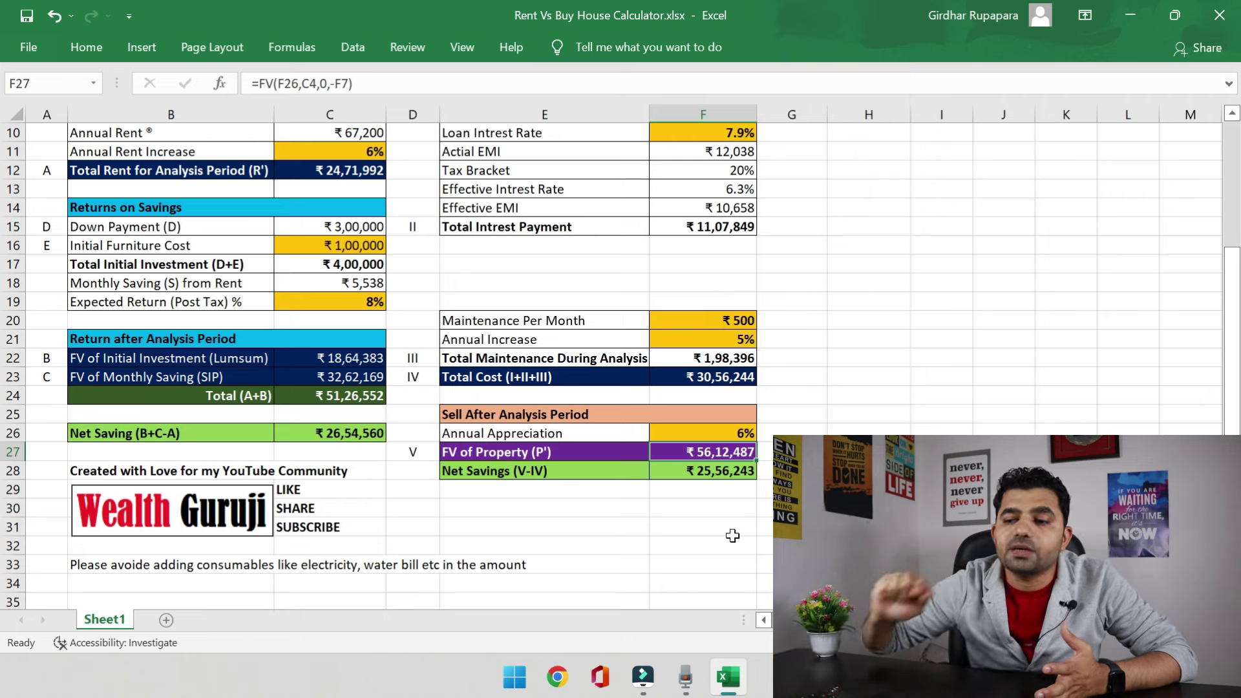
- Review the monthly rent input and compare the net savings of the renting and buying options
scroll(721, 496, up, 3)
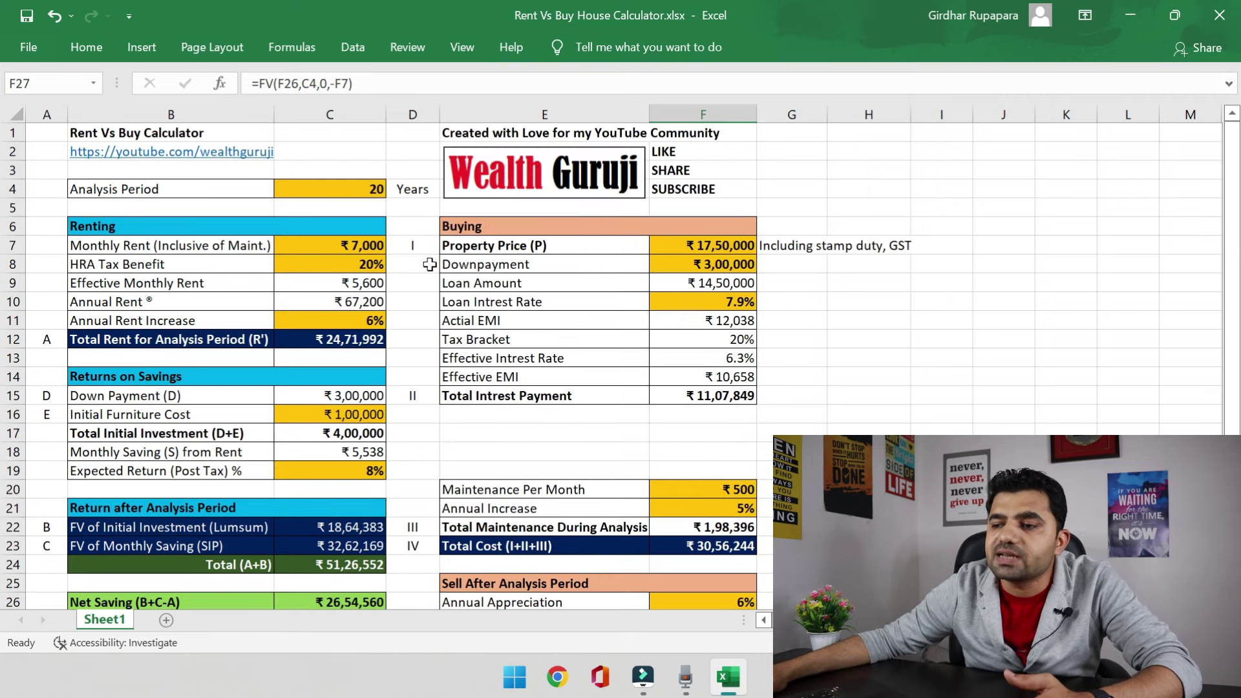
click(378, 245)
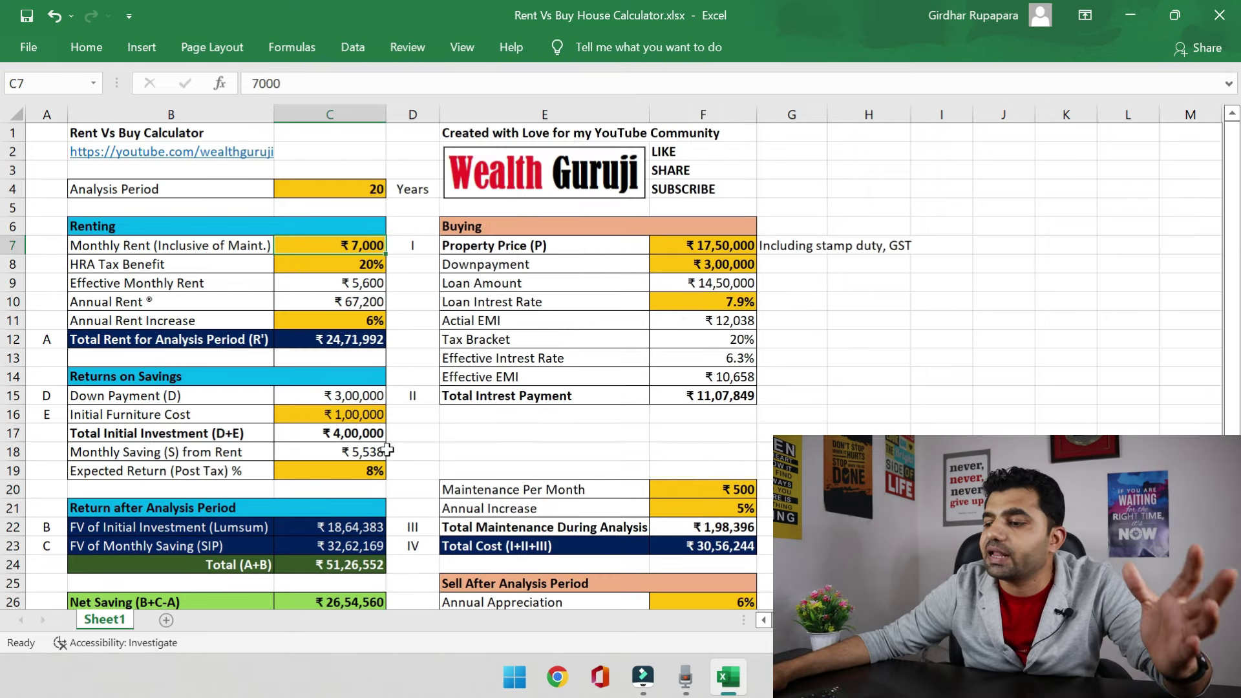
scroll(388, 450, down, 4)
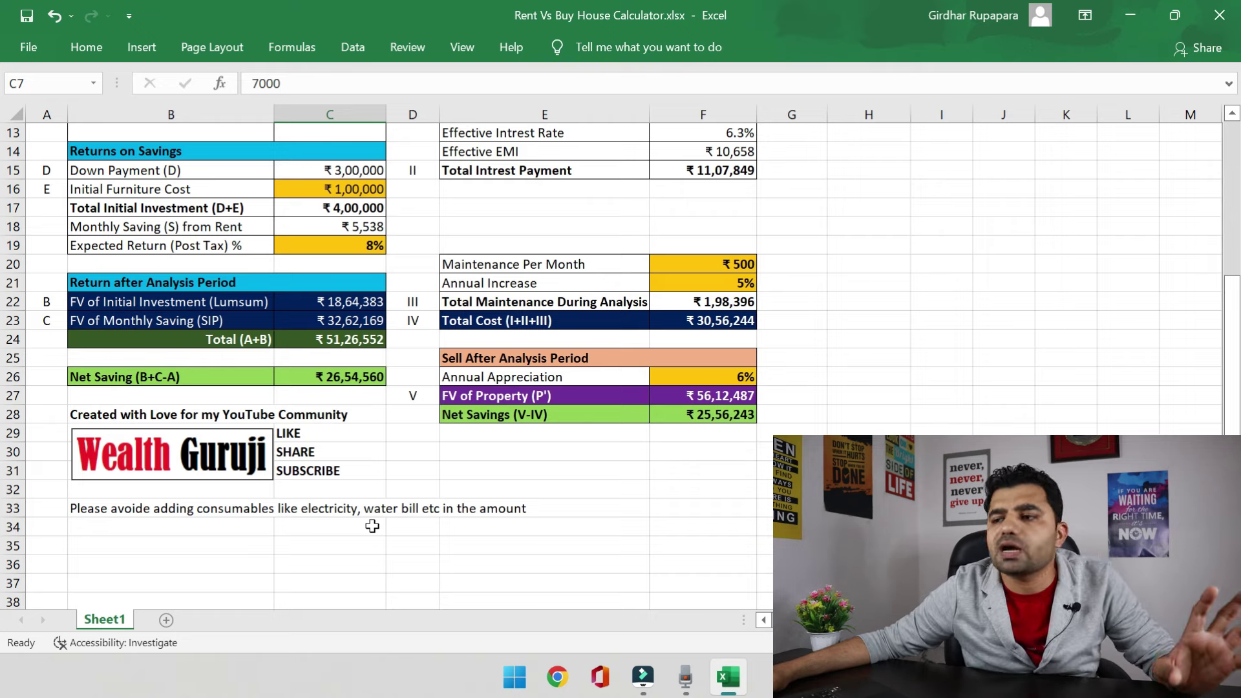
scroll(372, 526, up, 4)
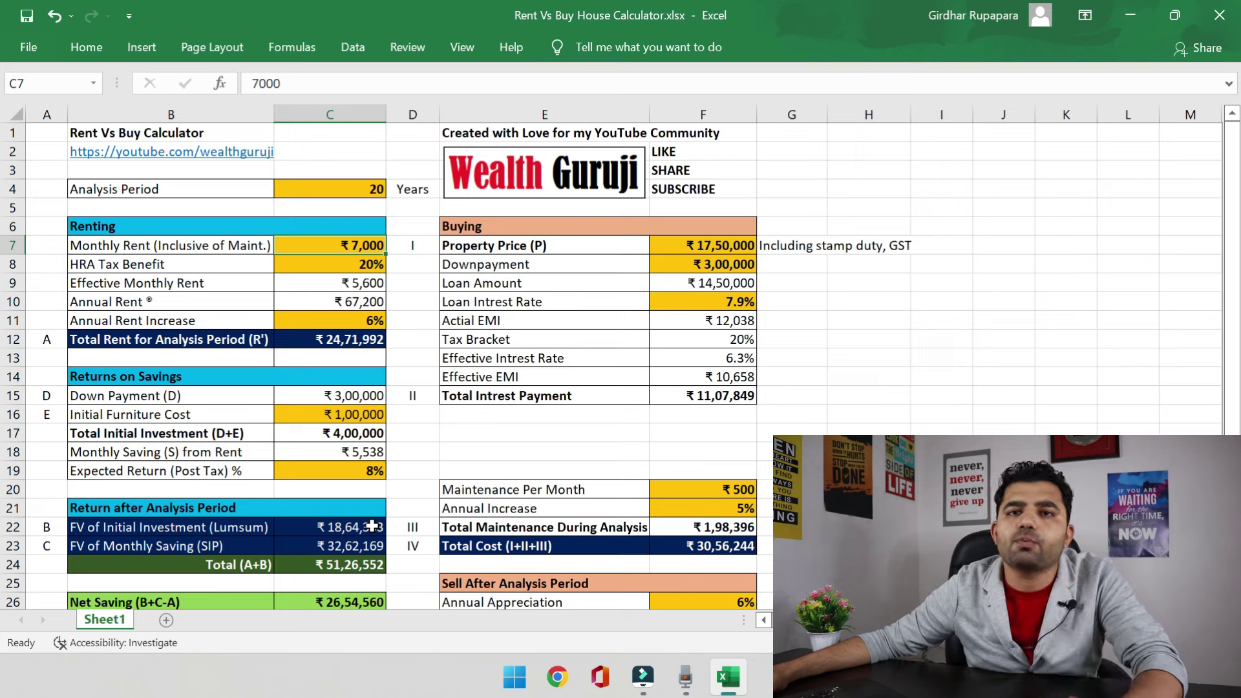
click(865, 359)
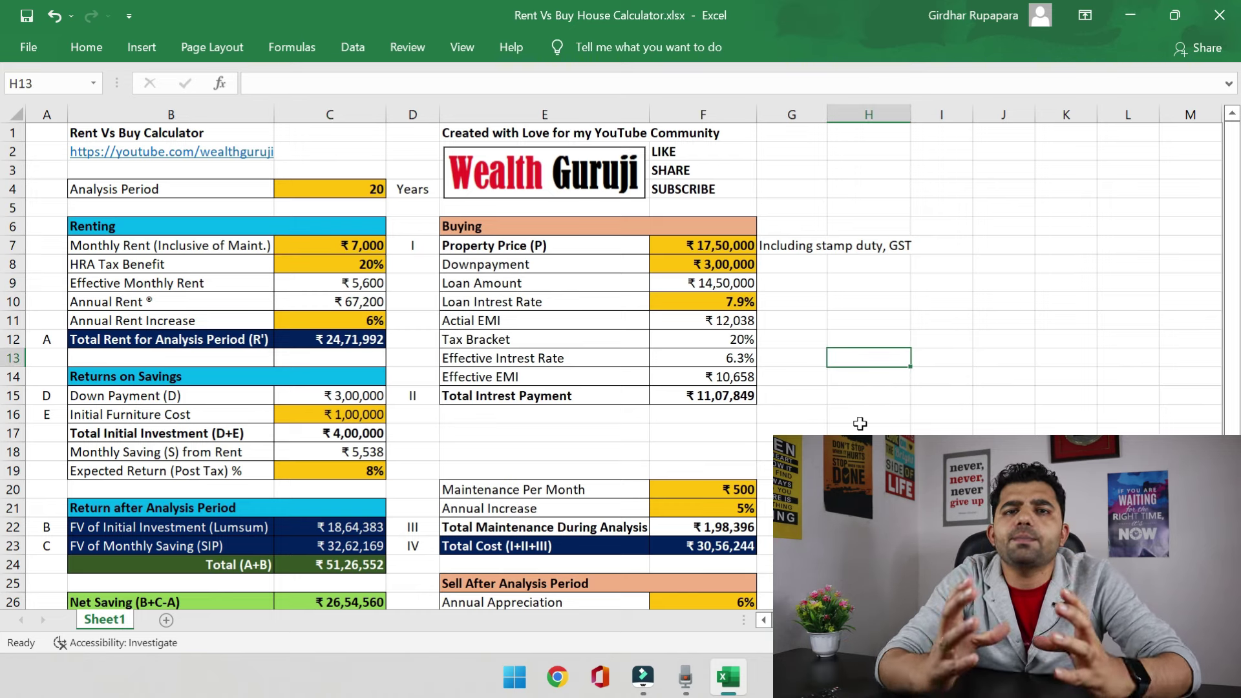